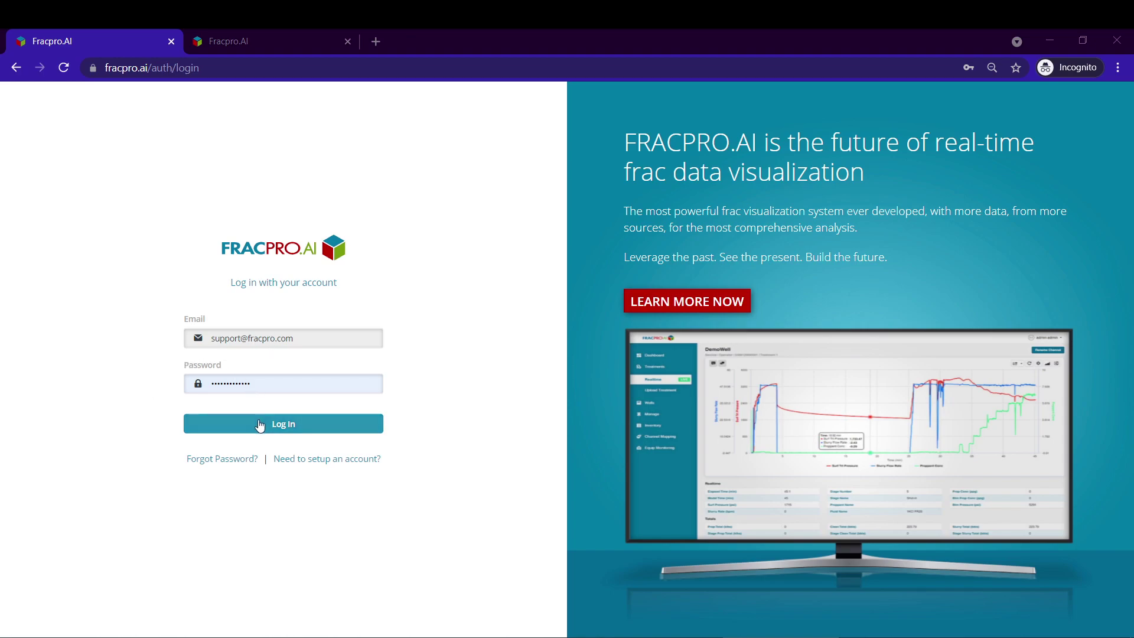
# Step: Log in to FRACPRO.AI with the account email and password to reach the dashboard
pyautogui.click(258, 425)
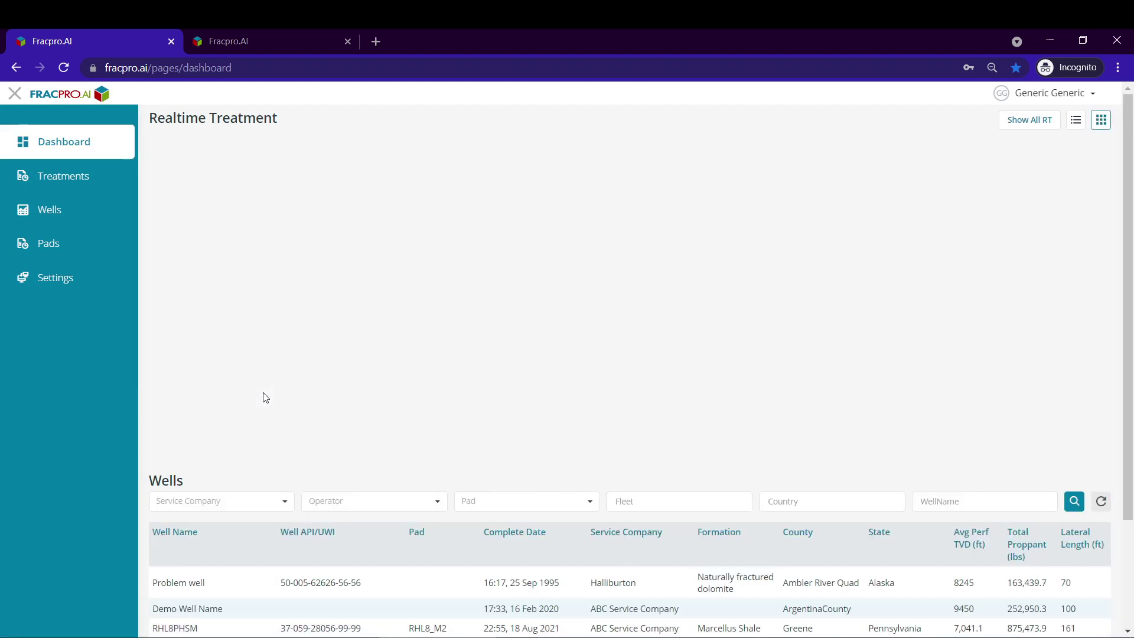
# Step: Open the Treatment Well from the Wells list and view its Treatment 36 details
pyautogui.click(91, 213)
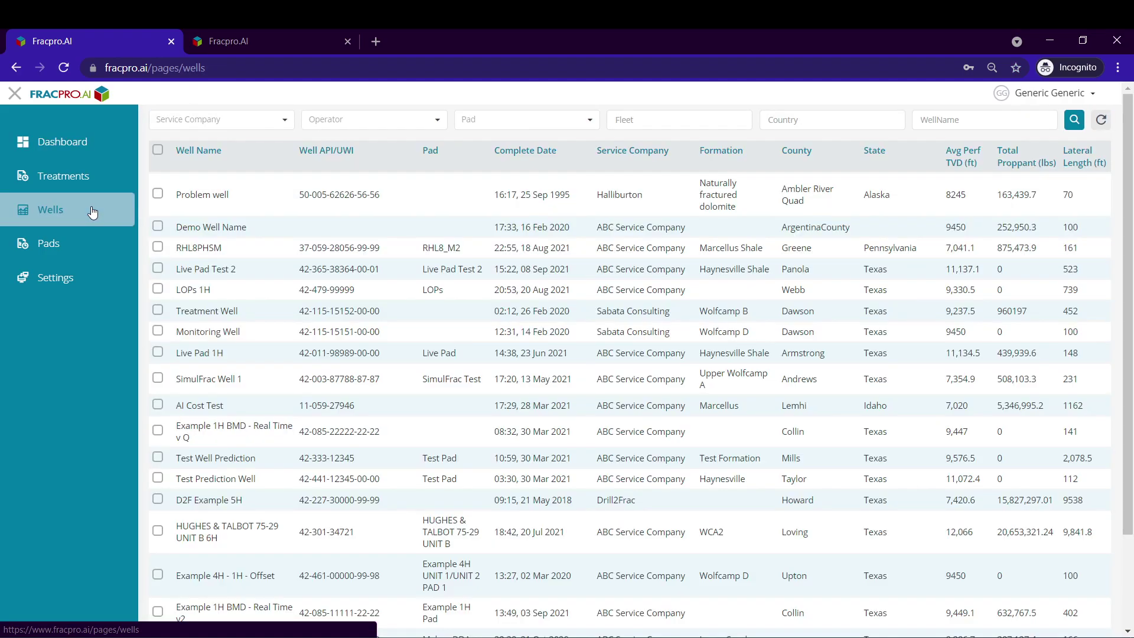
pyautogui.click(192, 313)
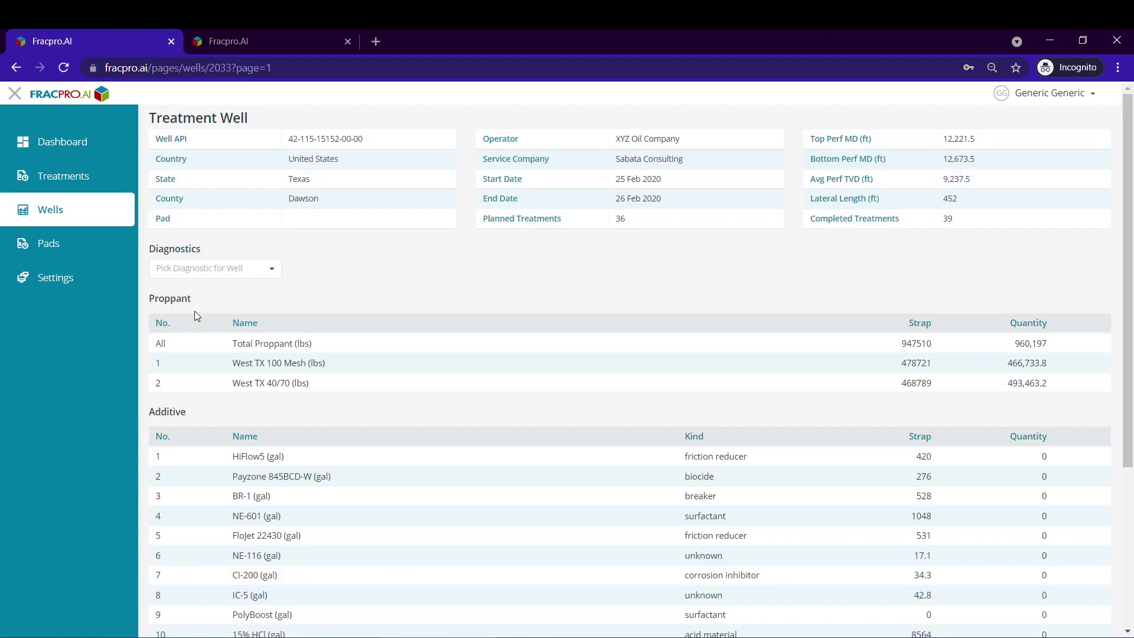
pyautogui.scroll(-4, 196, 310)
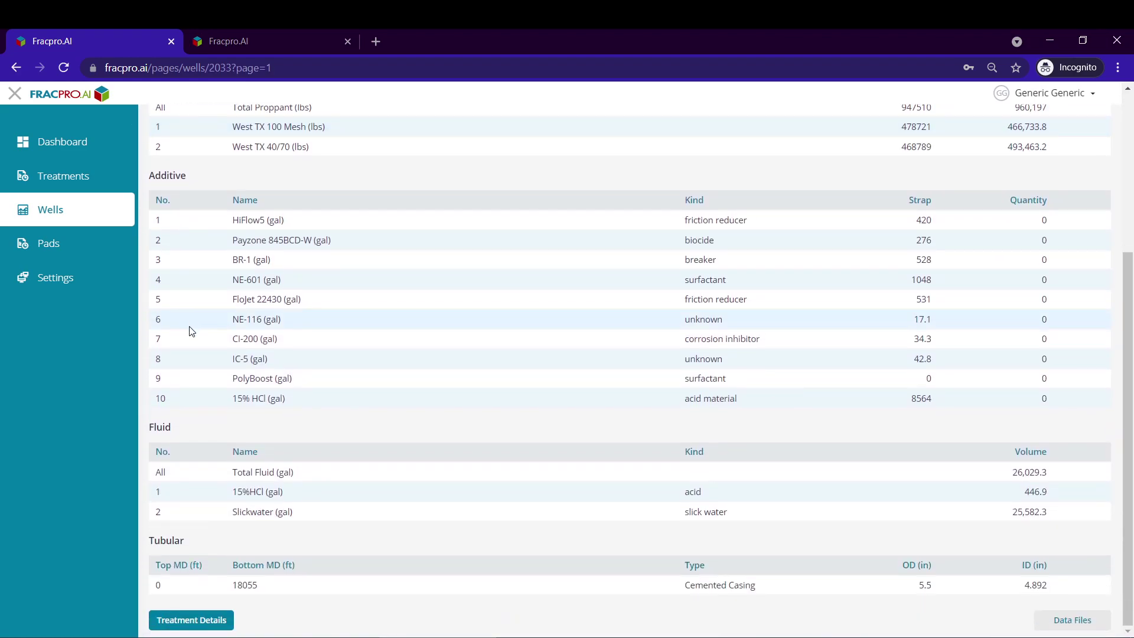
pyautogui.click(198, 628)
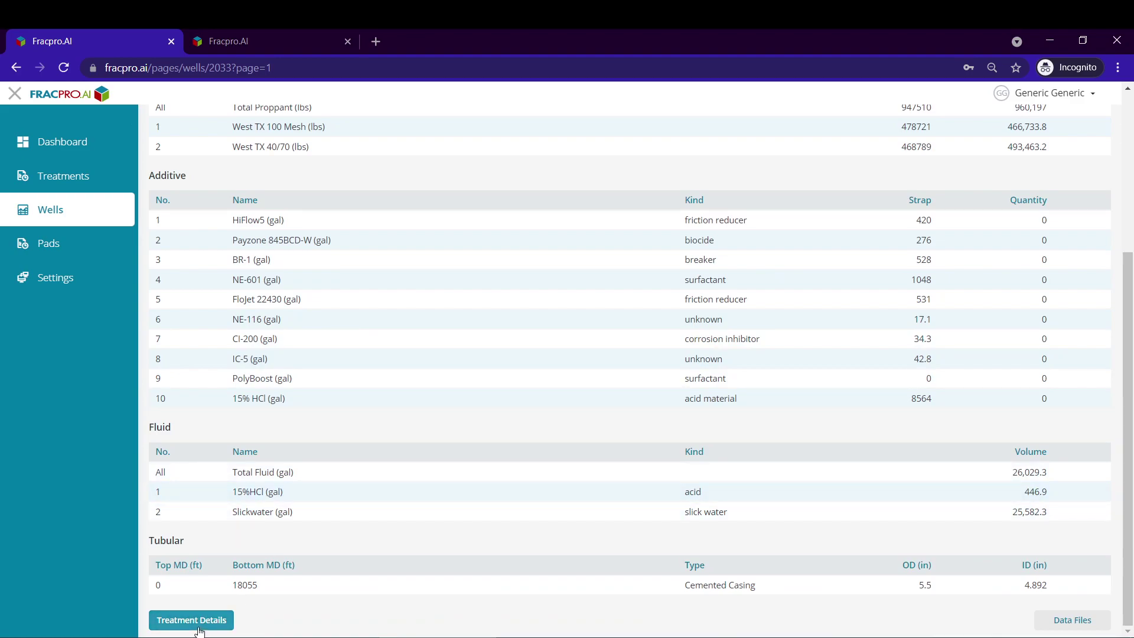
pyautogui.click(199, 628)
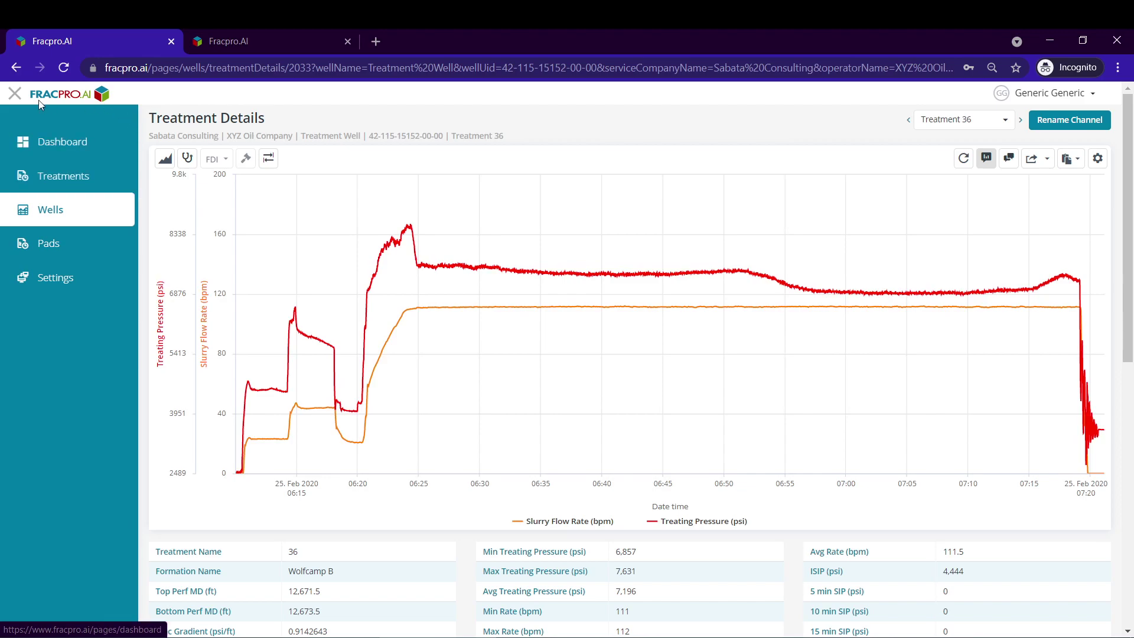
# Step: Collapse the navigation menu so the Treatment 36 pressure and rate chart fills the page
pyautogui.click(15, 94)
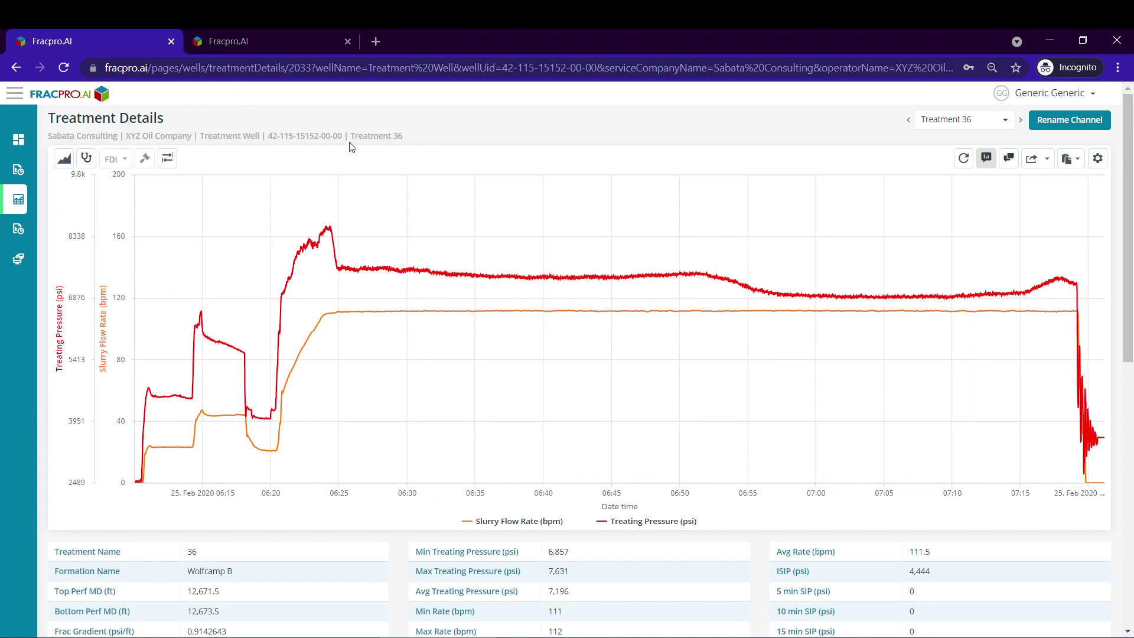
# Step: Add Monitoring Well Tubing Pressure [psia] as an offset channel, with its Bourdet derivative on Right 1
pyautogui.click(68, 164)
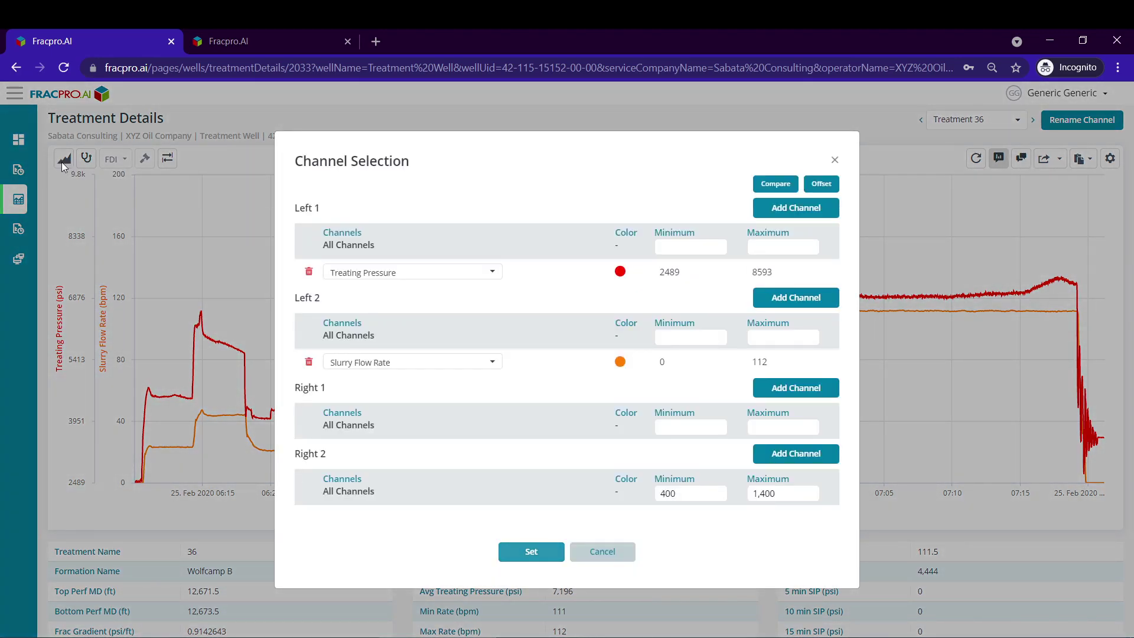
pyautogui.click(823, 187)
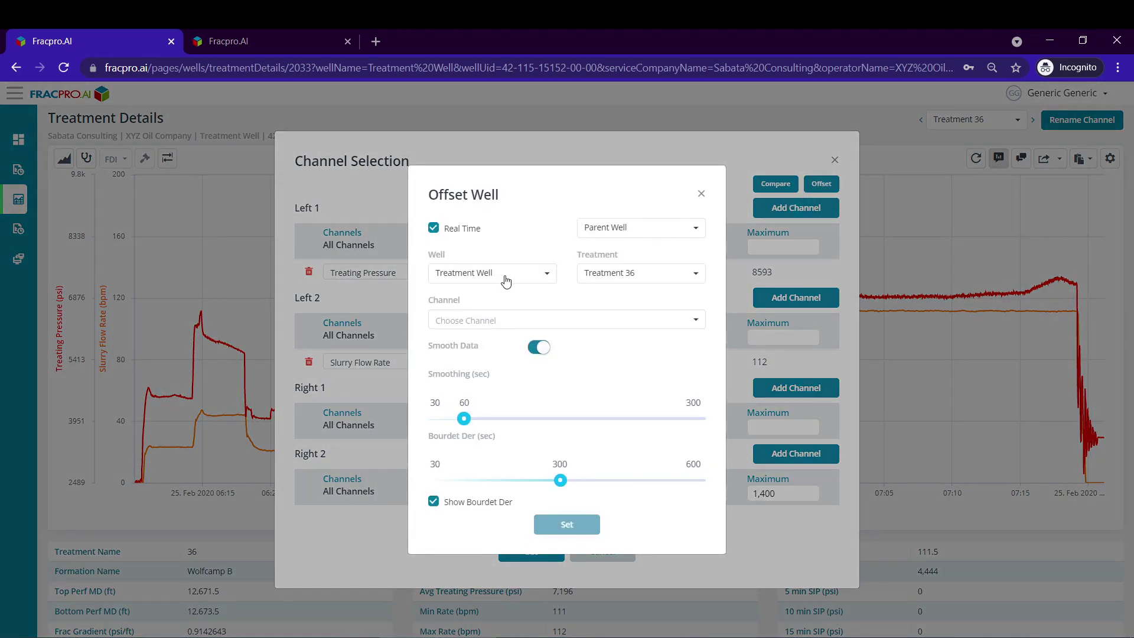
pyautogui.click(489, 272)
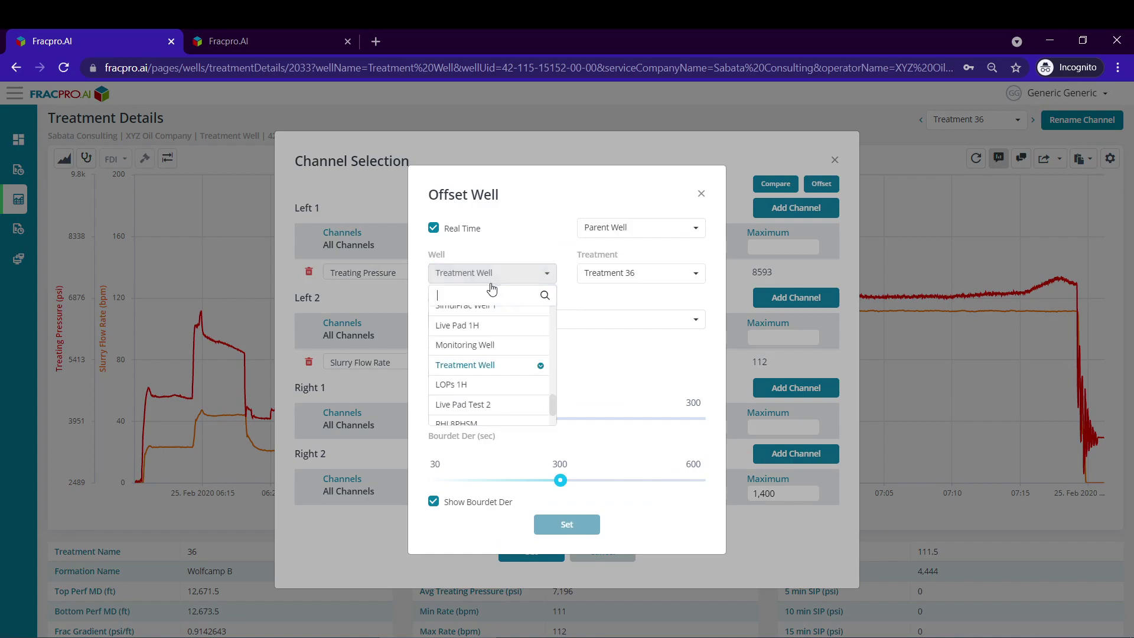
pyautogui.click(496, 346)
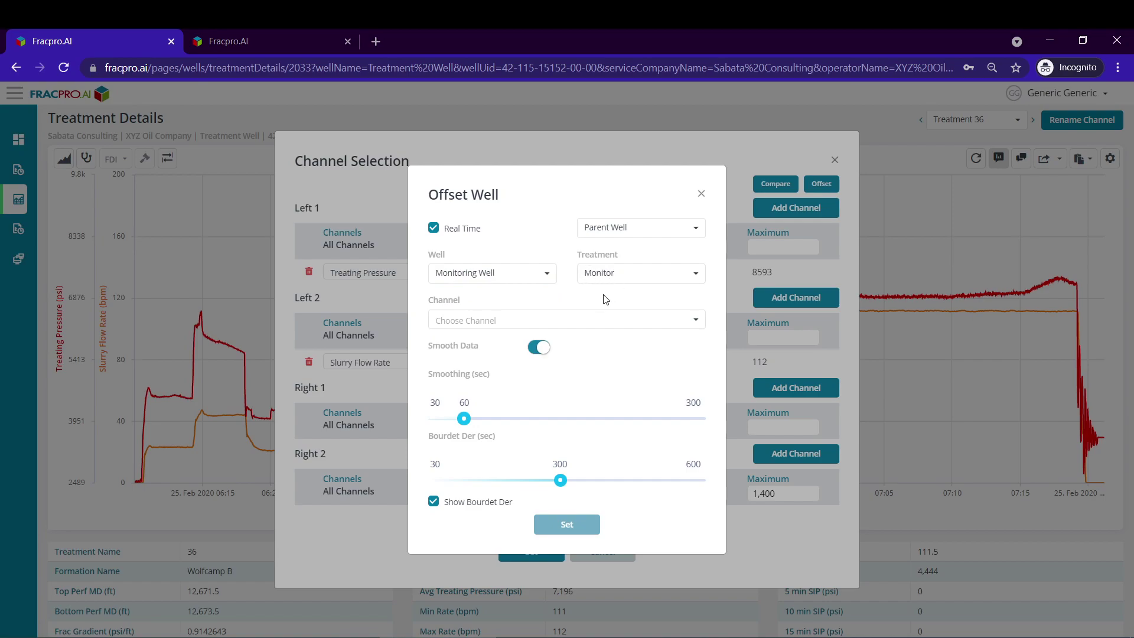
pyautogui.click(599, 325)
pyautogui.click(572, 392)
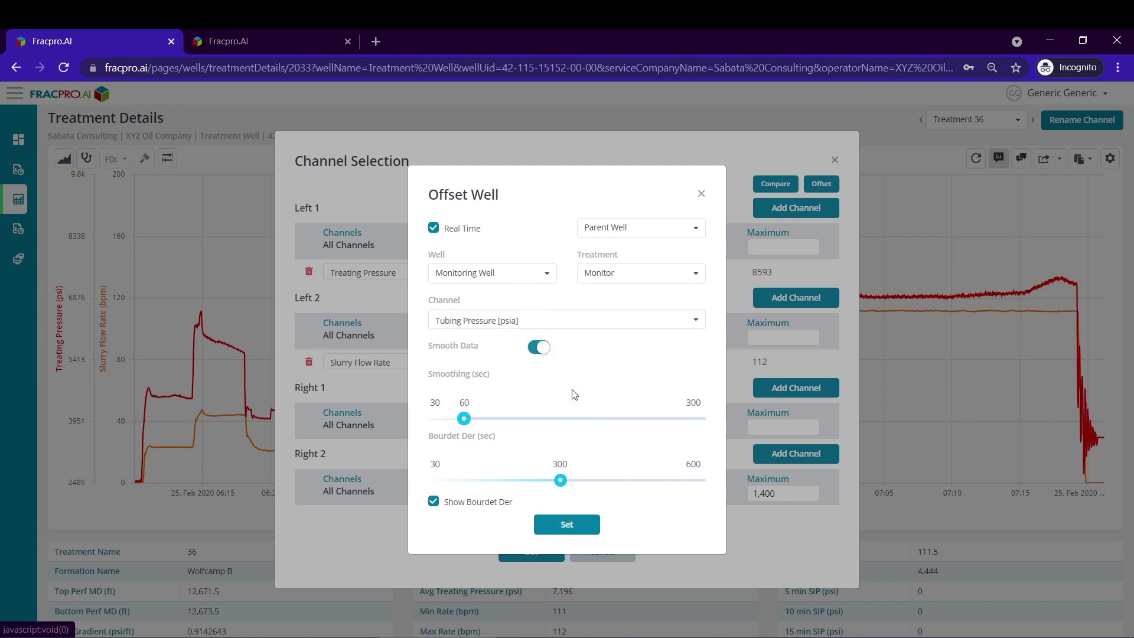
pyautogui.click(509, 321)
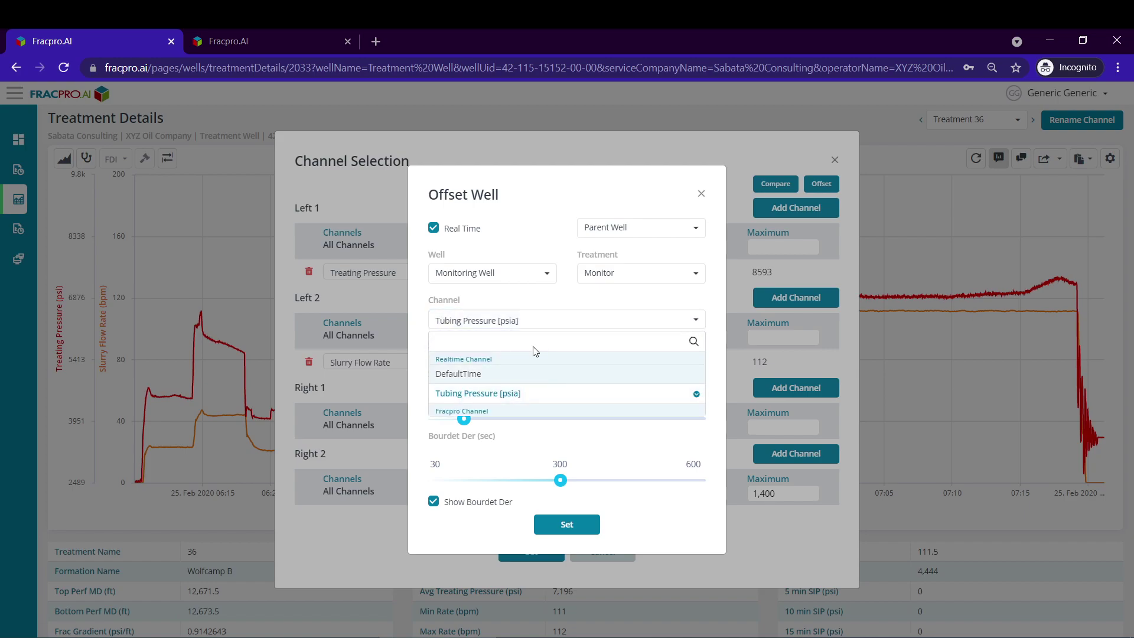
pyautogui.click(533, 301)
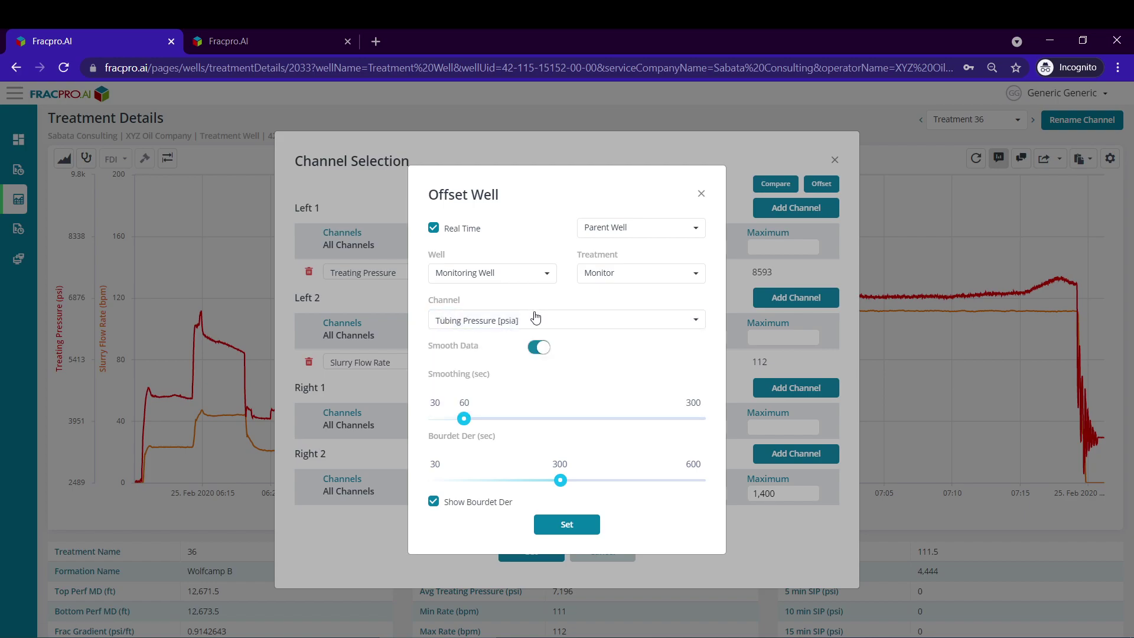
pyautogui.click(564, 527)
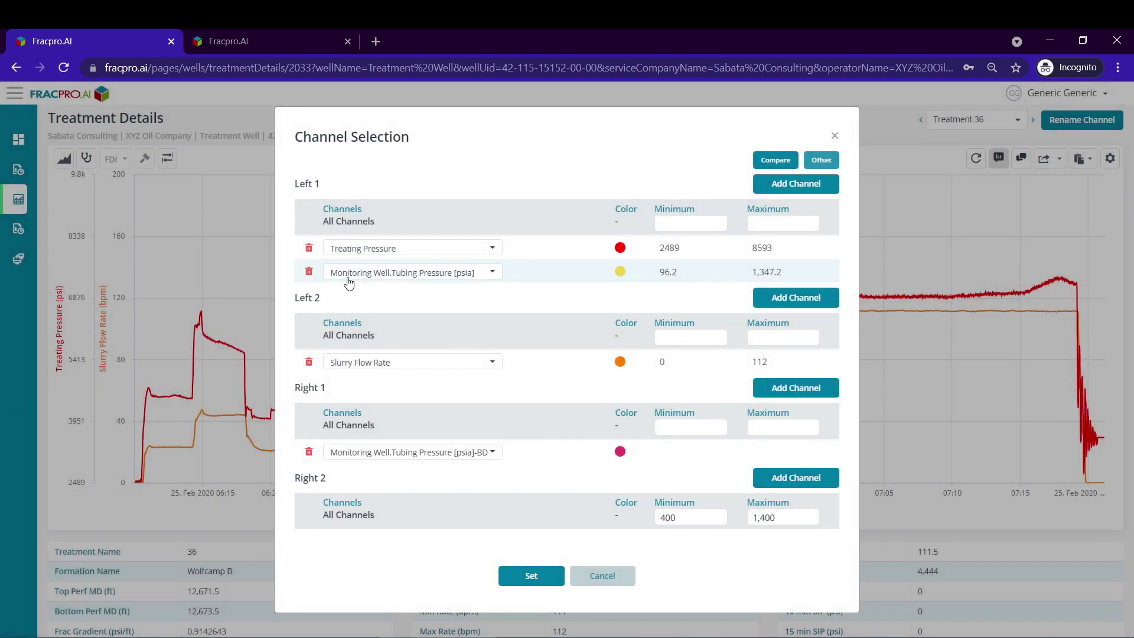
# Step: Move Monitoring Well Tubing Pressure [psia] from Left 1 onto the Right 2 axis with minimum 400
pyautogui.click(309, 271)
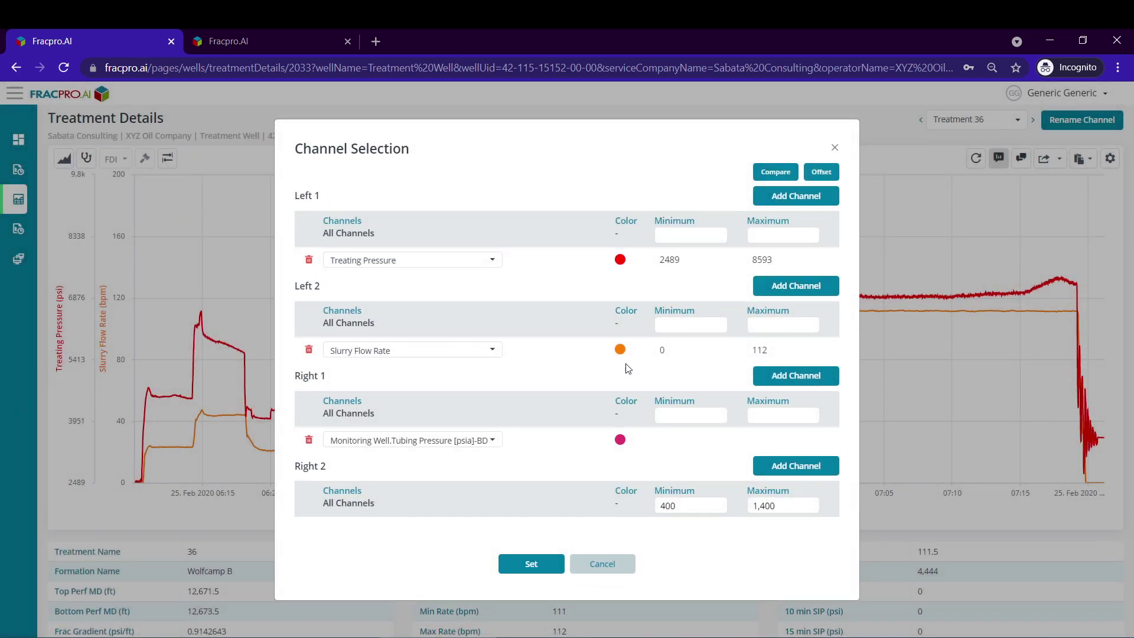
pyautogui.click(792, 466)
pyautogui.click(461, 524)
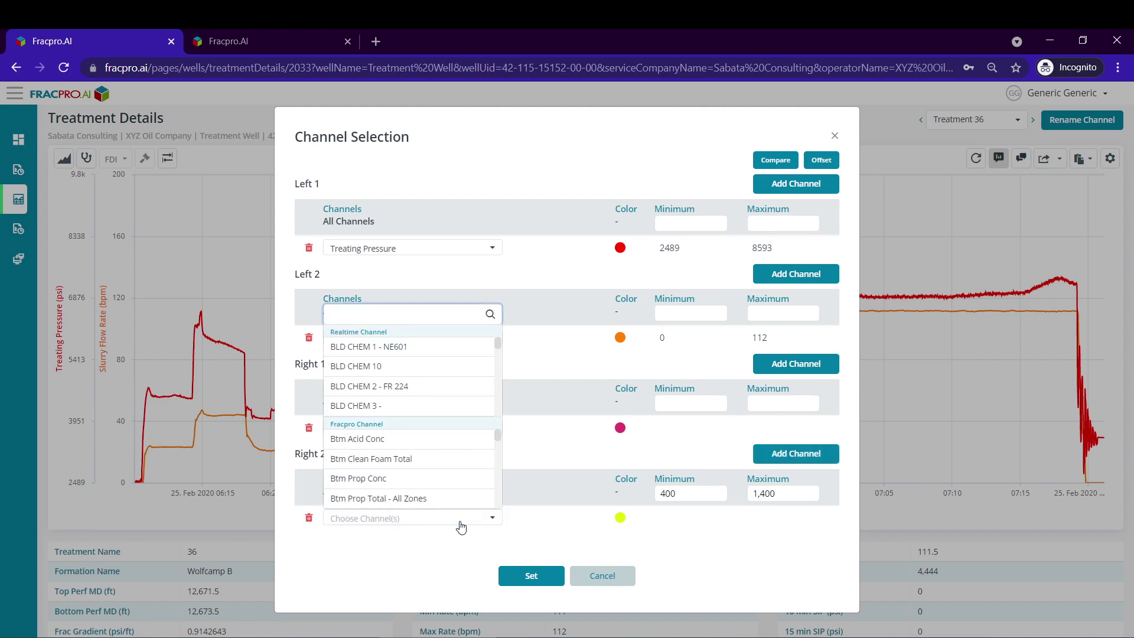
pyautogui.write('tub')
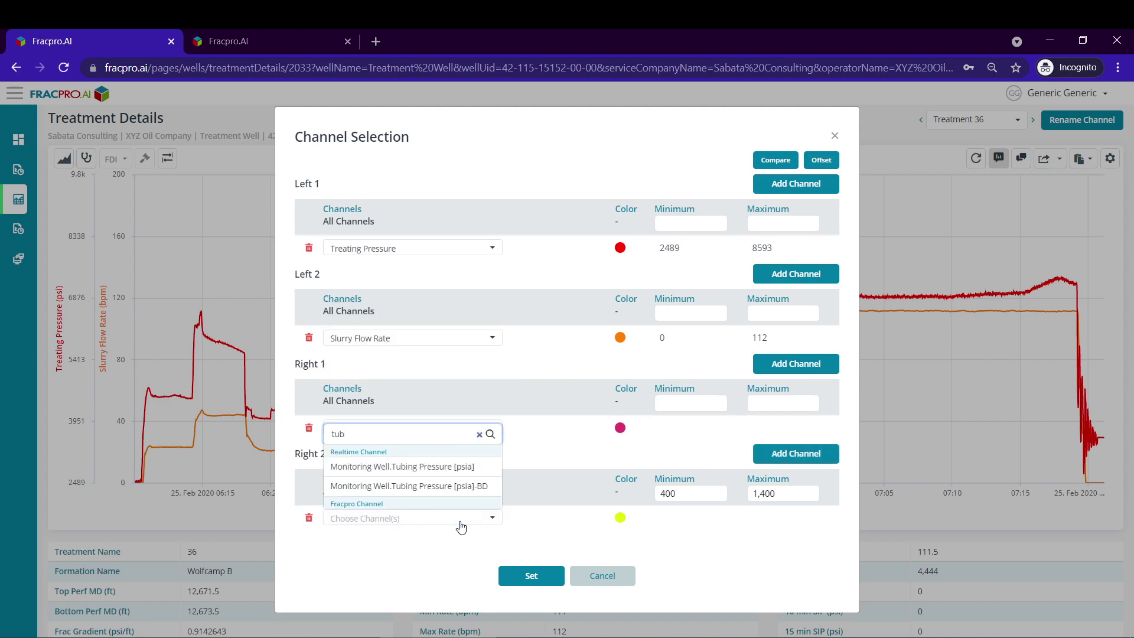
pyautogui.click(456, 467)
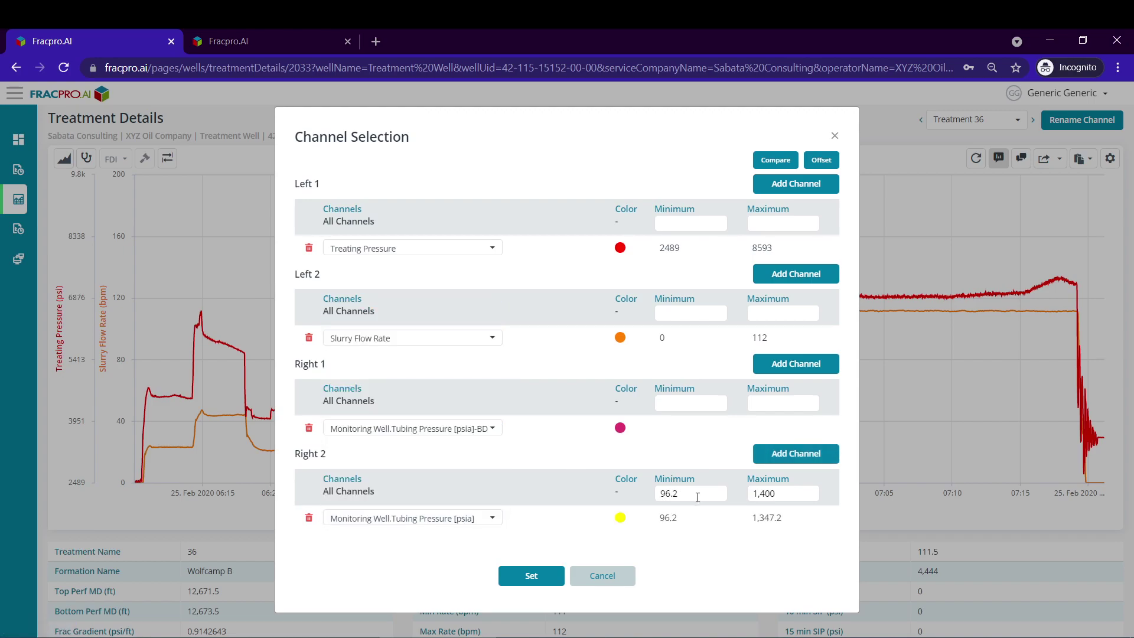
pyautogui.moveTo(698, 497); pyautogui.dragTo(661, 494)
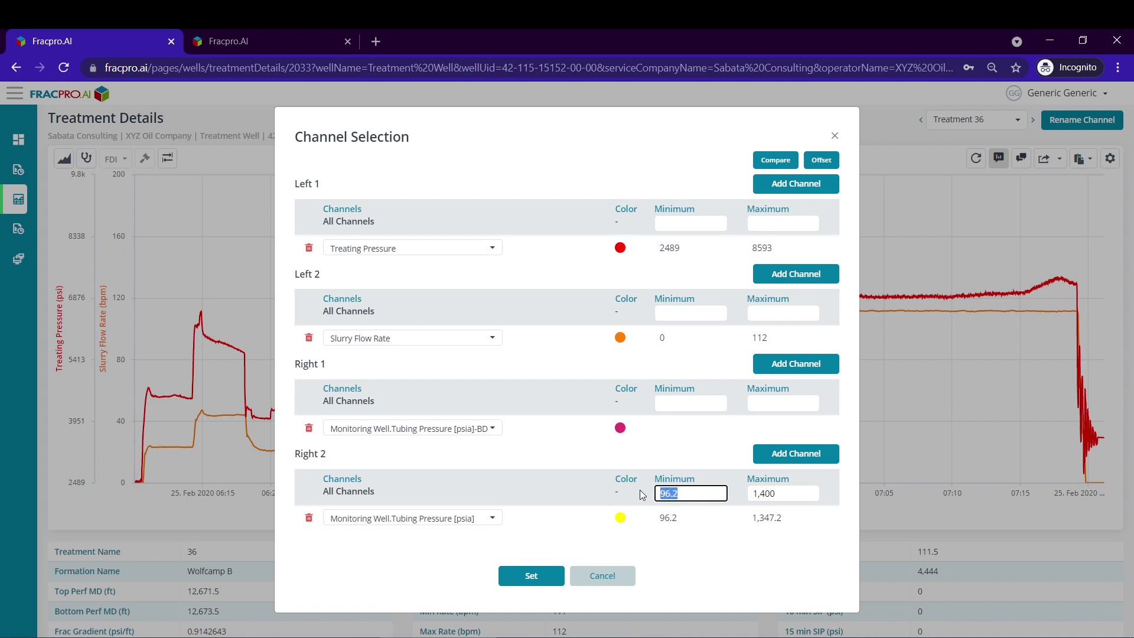
pyautogui.write('400')
pyautogui.click(560, 579)
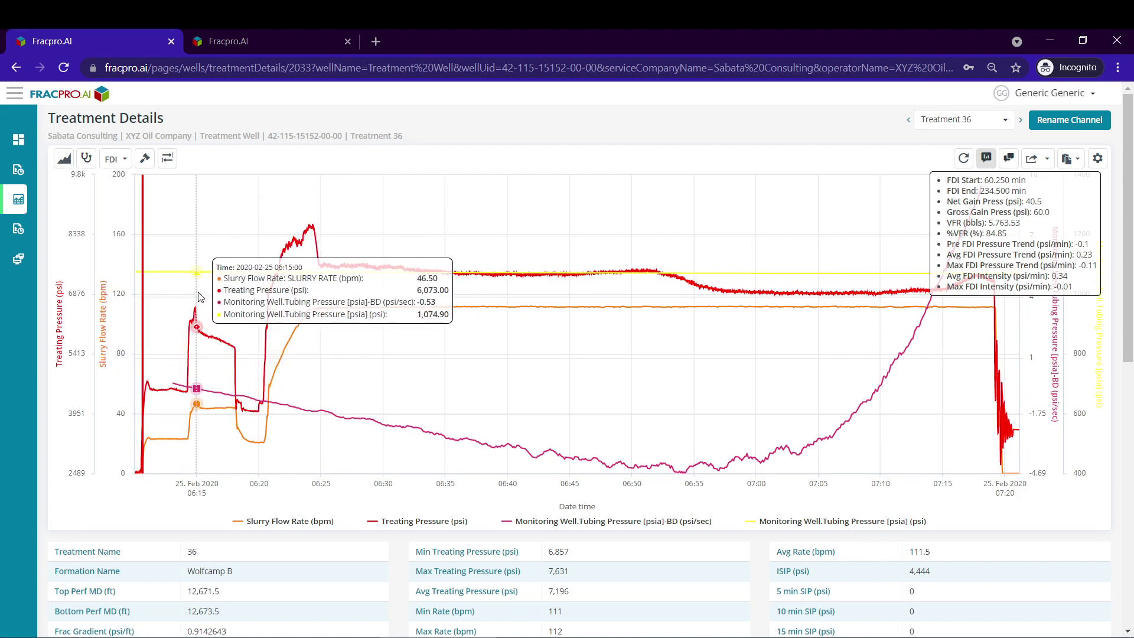
# Step: Recolour the Right 2 Monitoring Well tubing pressure curve from yellow to black
pyautogui.click(64, 159)
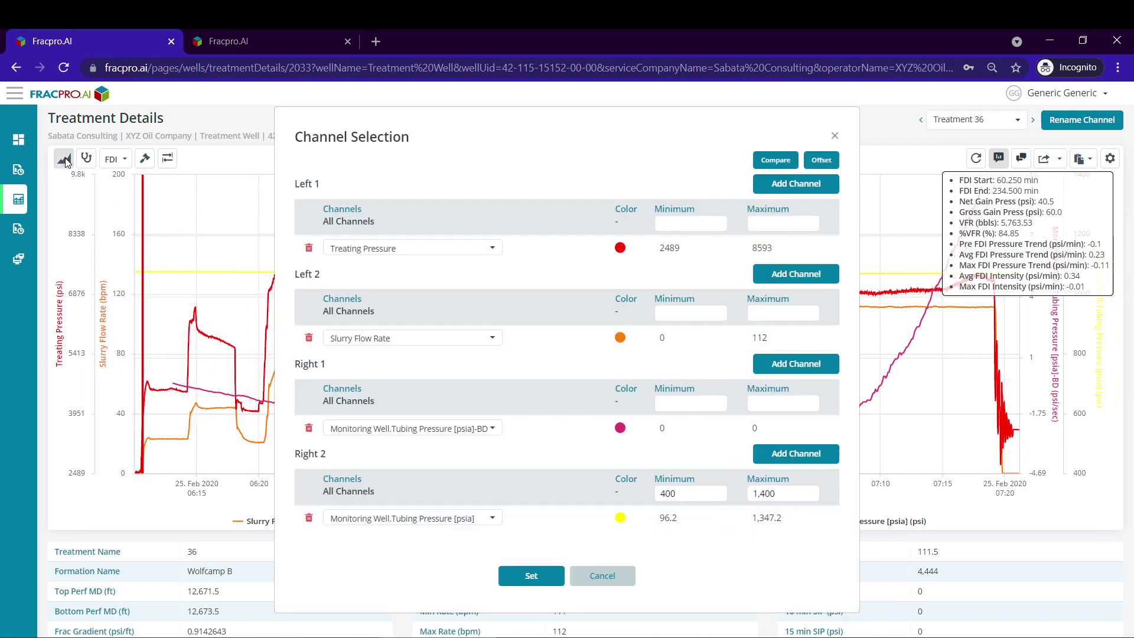
pyautogui.click(623, 521)
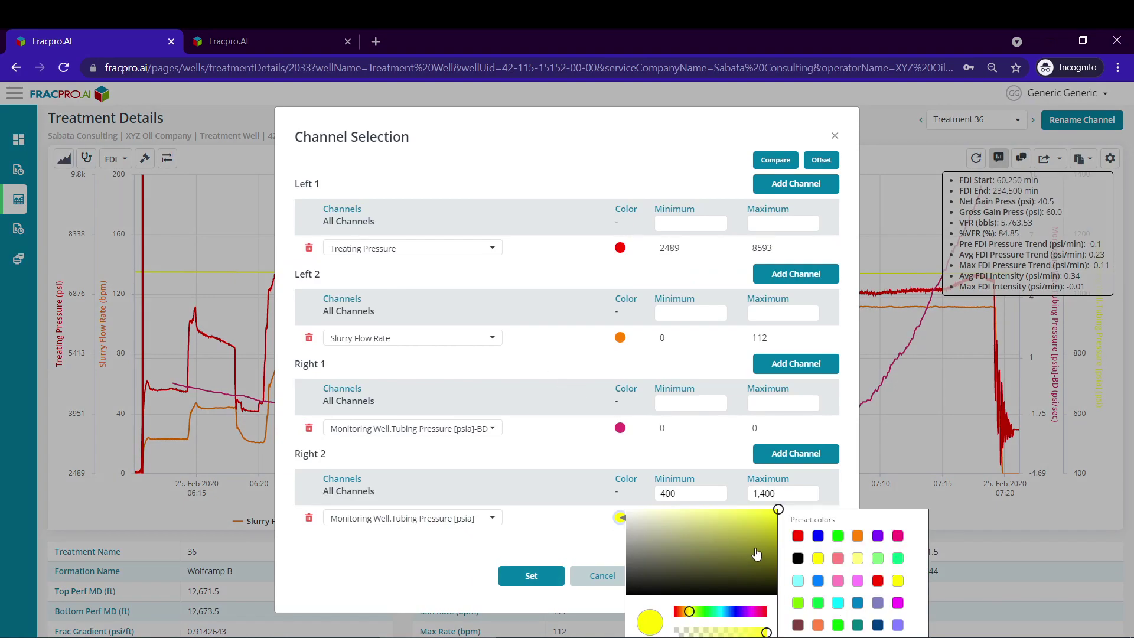
pyautogui.click(798, 559)
pyautogui.click(586, 533)
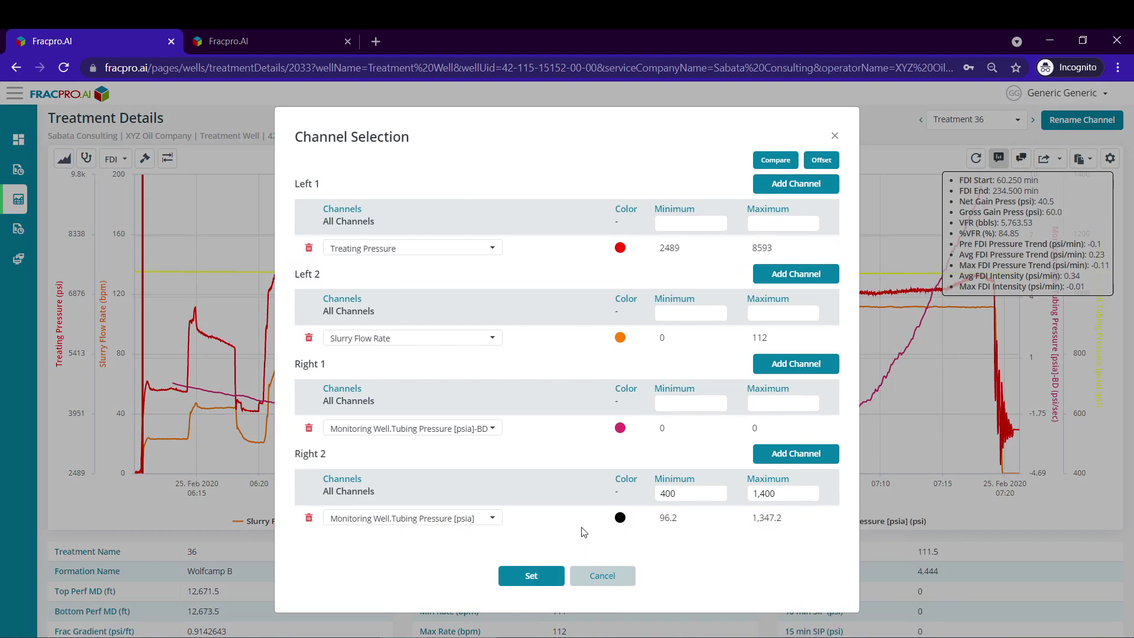
pyautogui.click(552, 576)
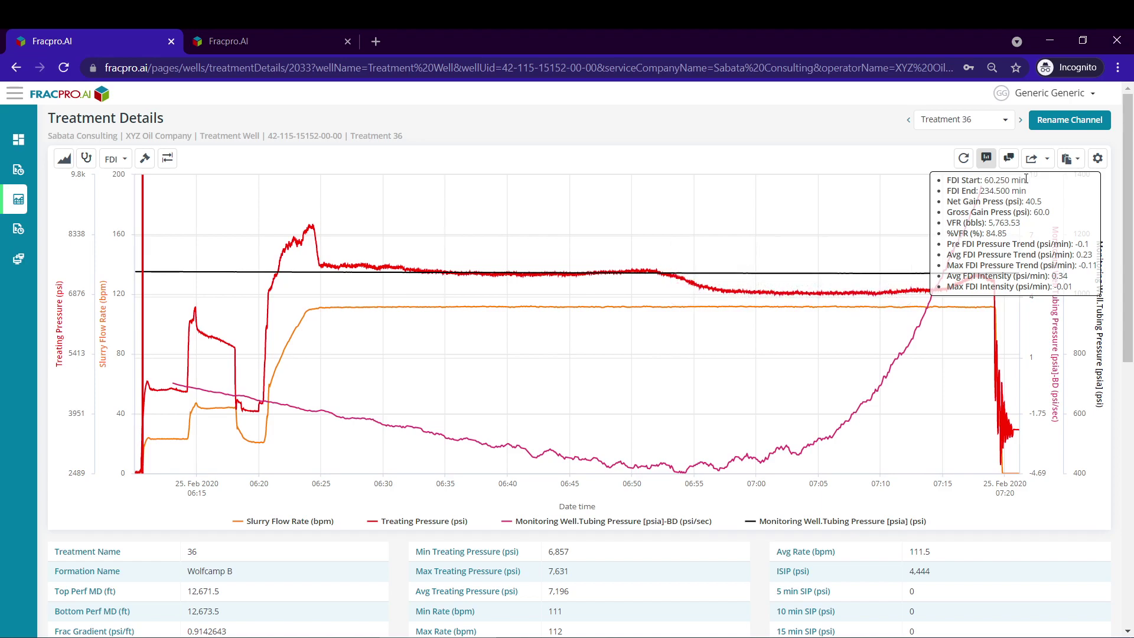
# Step: Set the chart end time to 11:22 AM on 2/25/2020, keeping the time span on All
pyautogui.click(1098, 159)
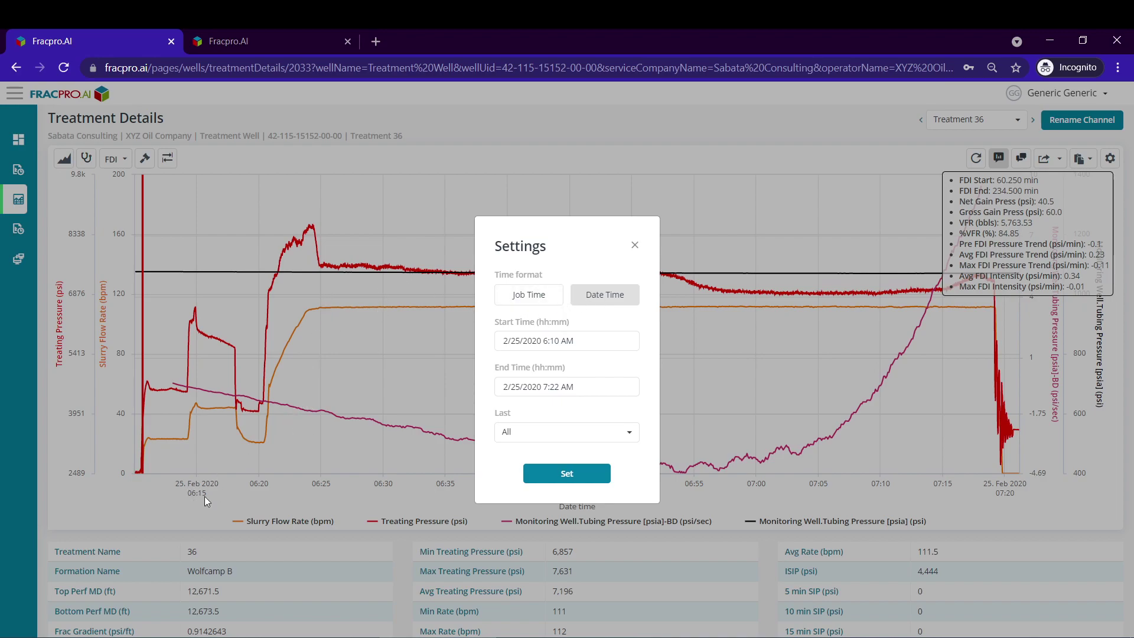
pyautogui.click(548, 300)
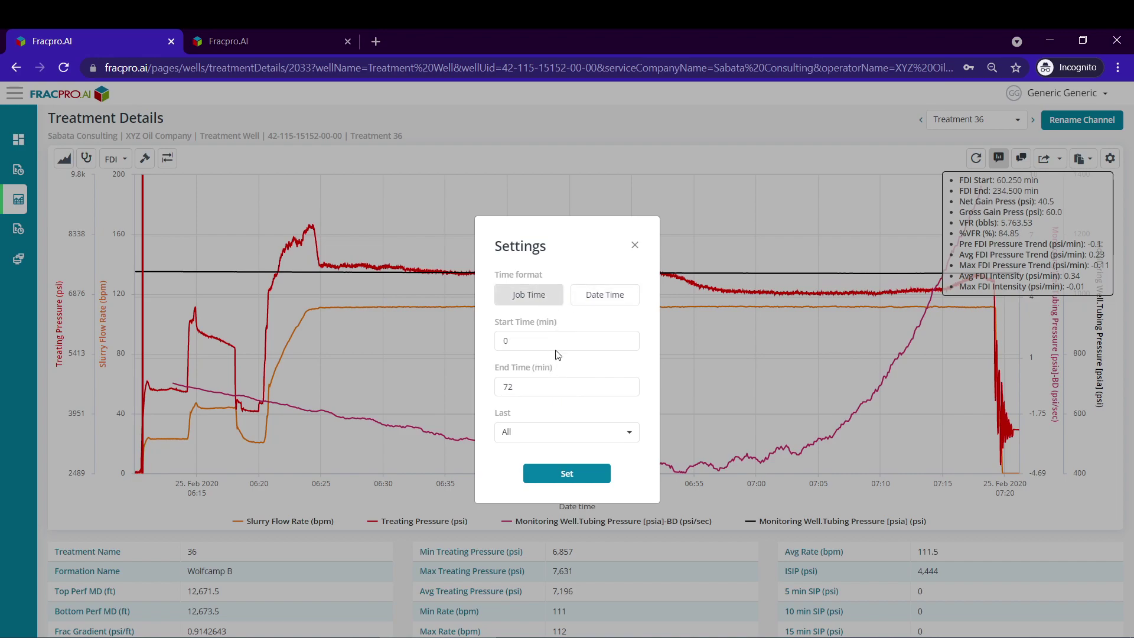
pyautogui.click(598, 297)
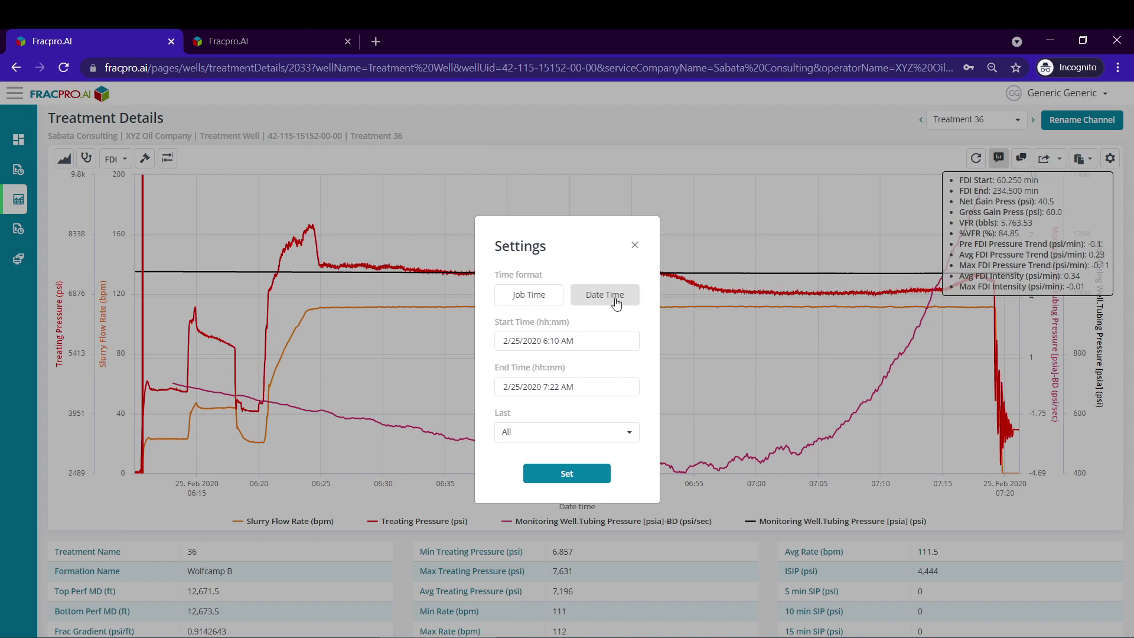
pyautogui.click(596, 387)
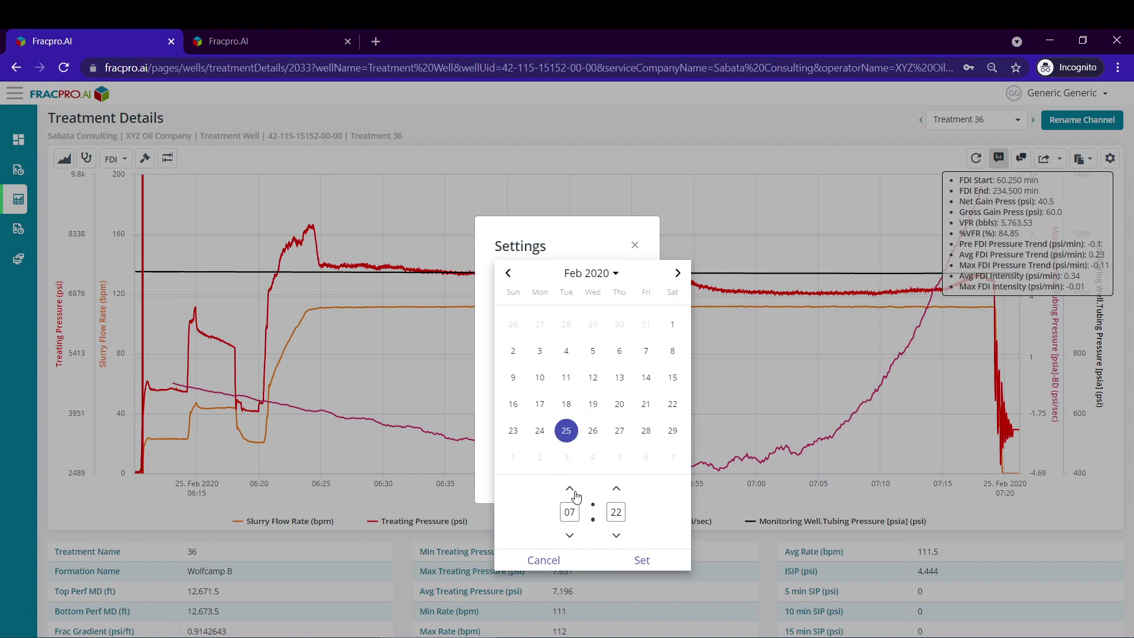
pyautogui.click(575, 493)
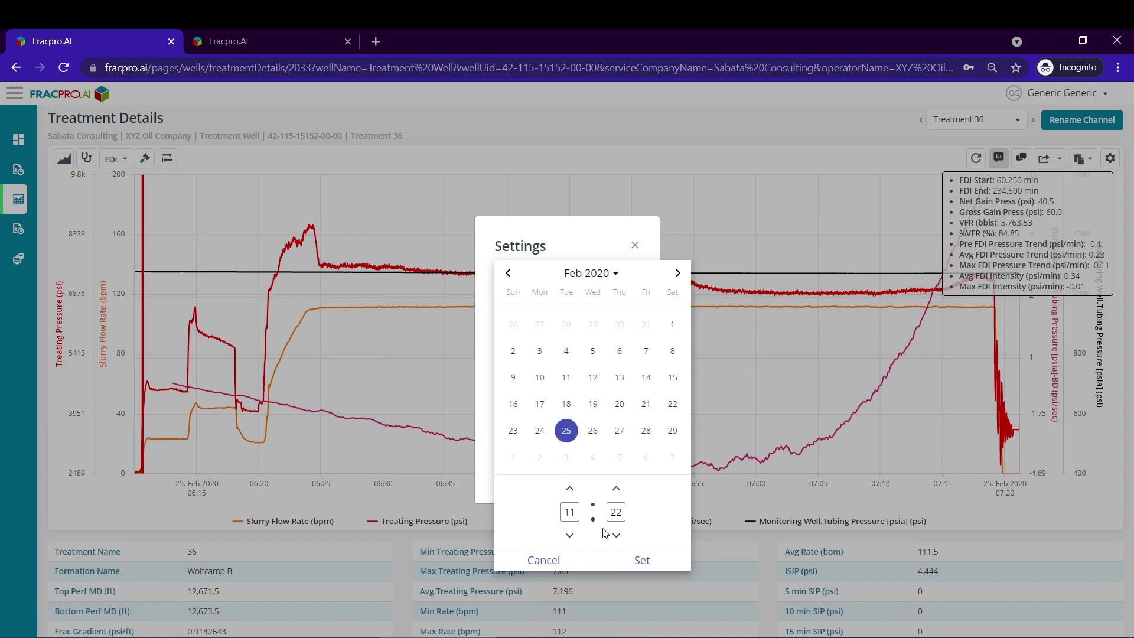
pyautogui.click(621, 560)
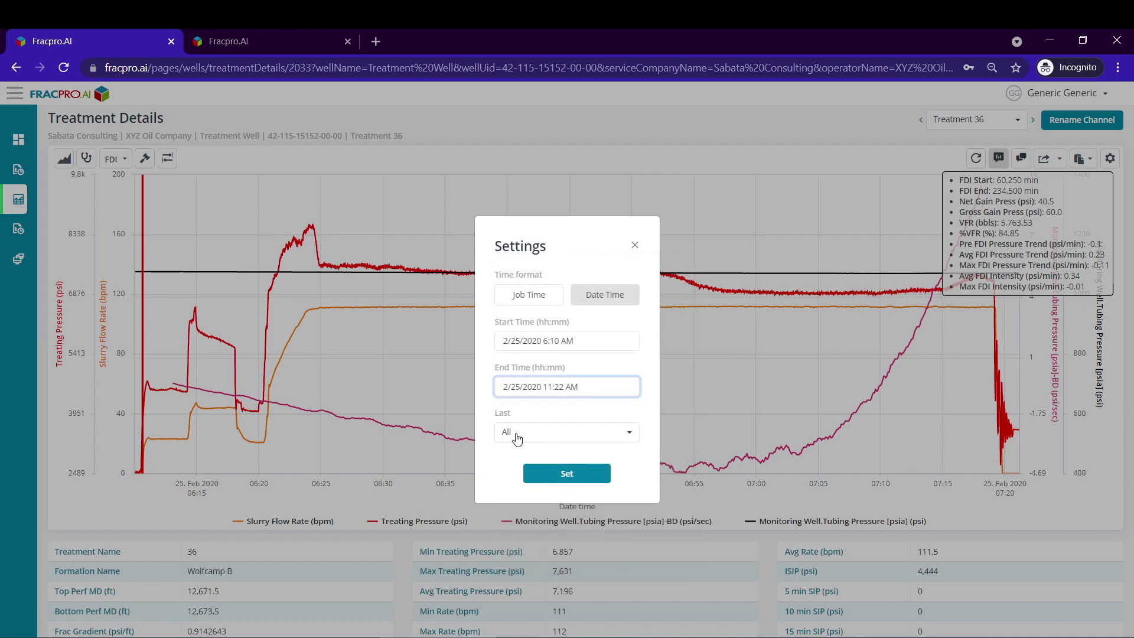
pyautogui.click(517, 434)
pyautogui.click(513, 414)
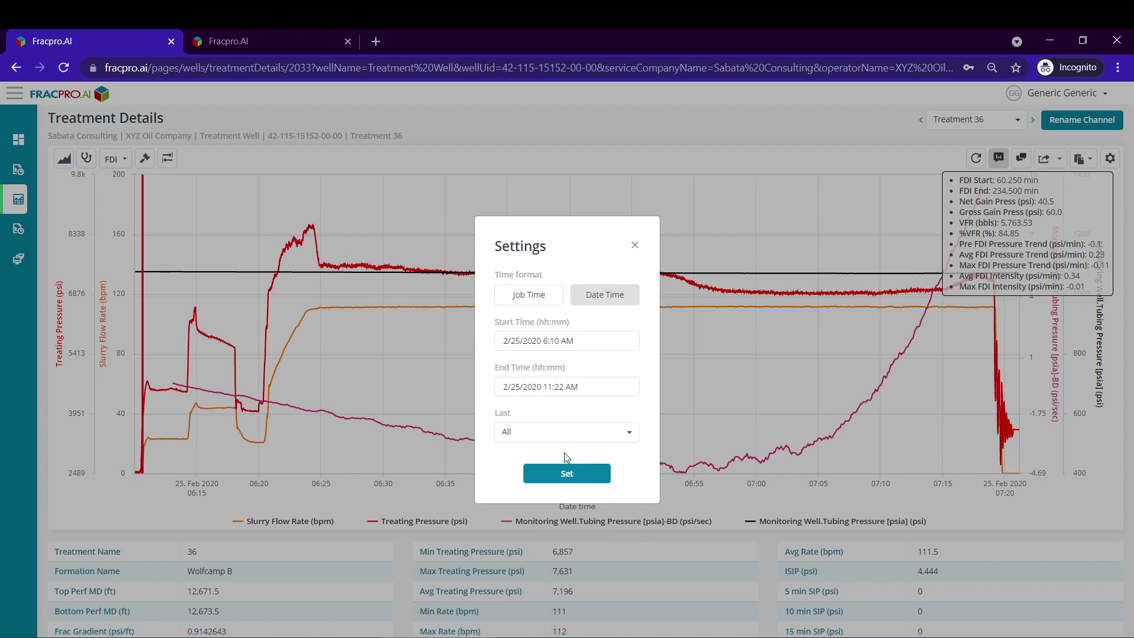
pyautogui.click(571, 482)
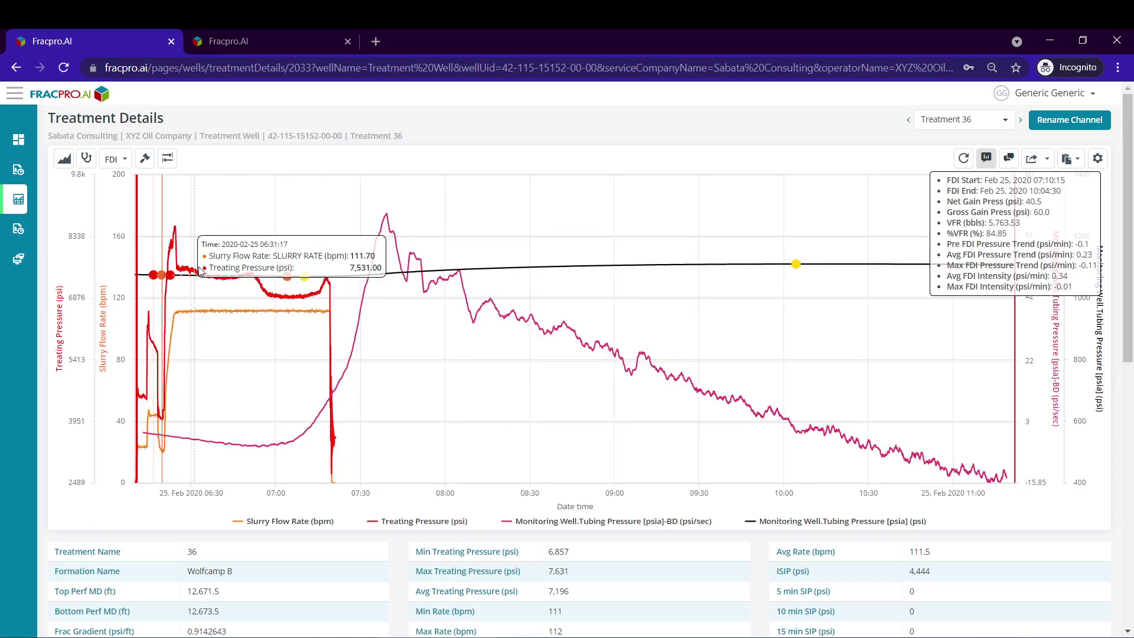
# Step: Remove all FDIs from the Treatment 36 chart using the FDI menu
pyautogui.click(116, 159)
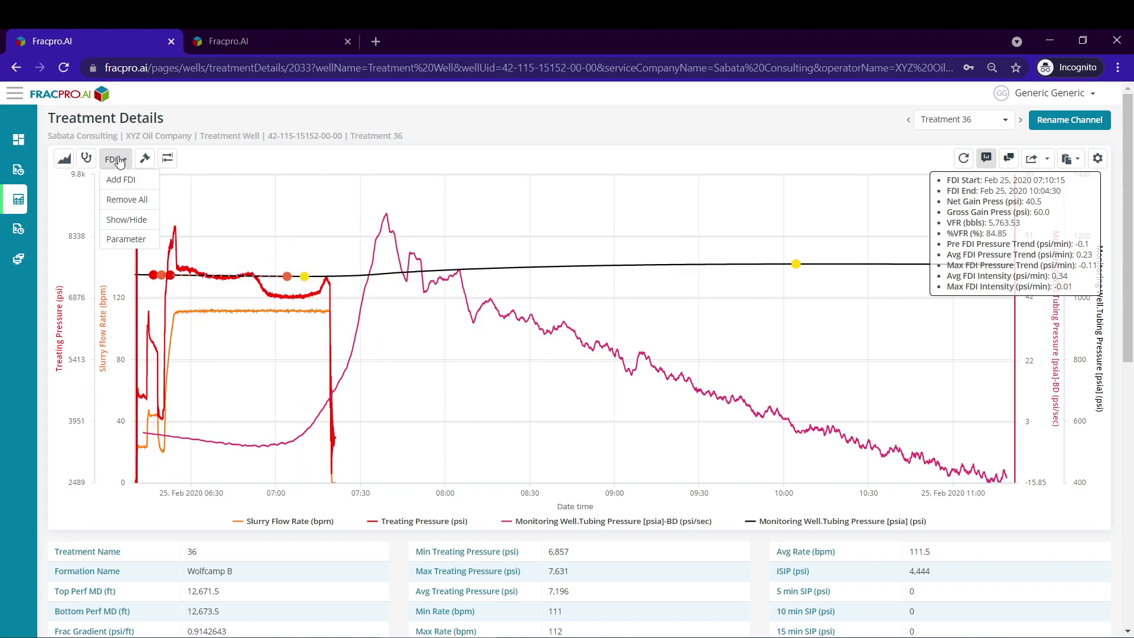
pyautogui.click(124, 200)
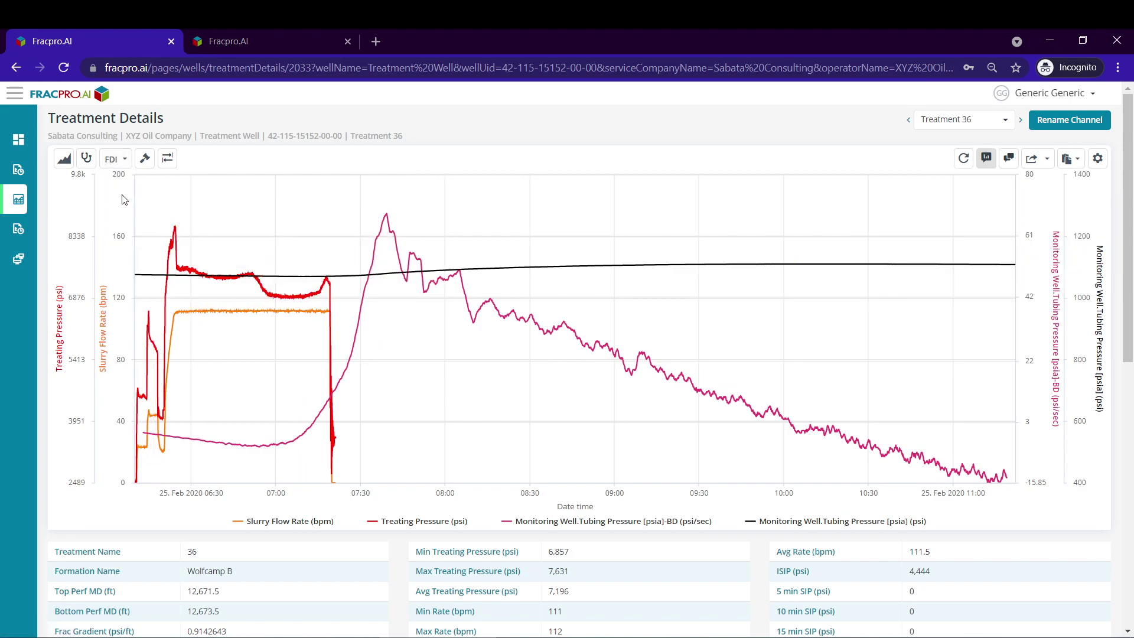
pyautogui.click(116, 159)
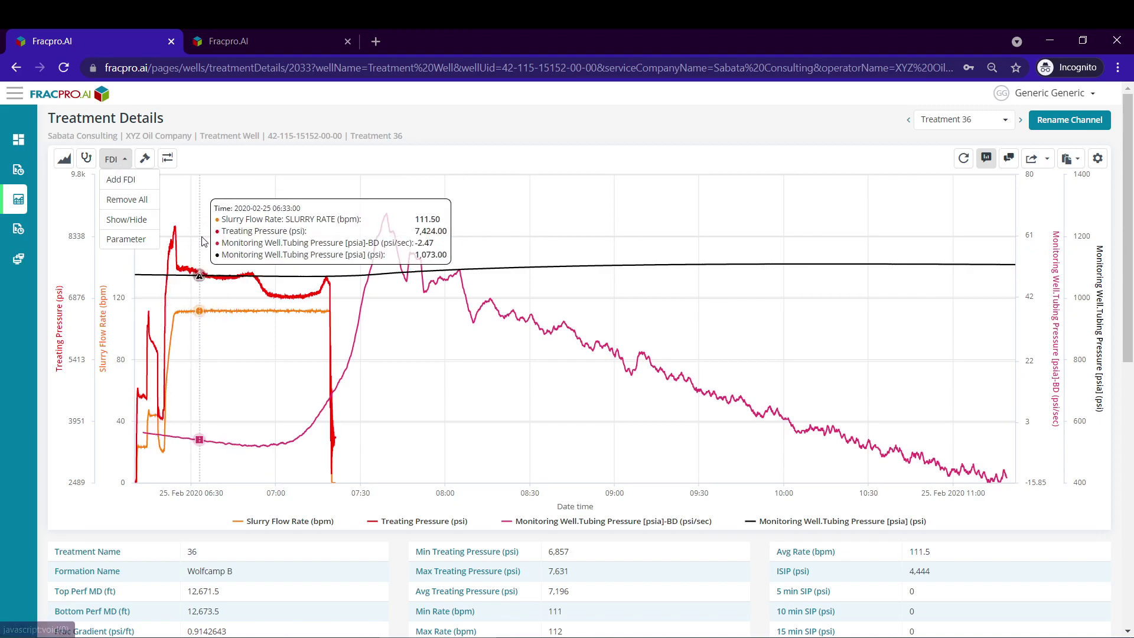
# Step: Add a new FDI spanning 06:13:38–11:18:59, showing 33.1 psi net gain and 67.54 bbl VFR
pyautogui.click(117, 159)
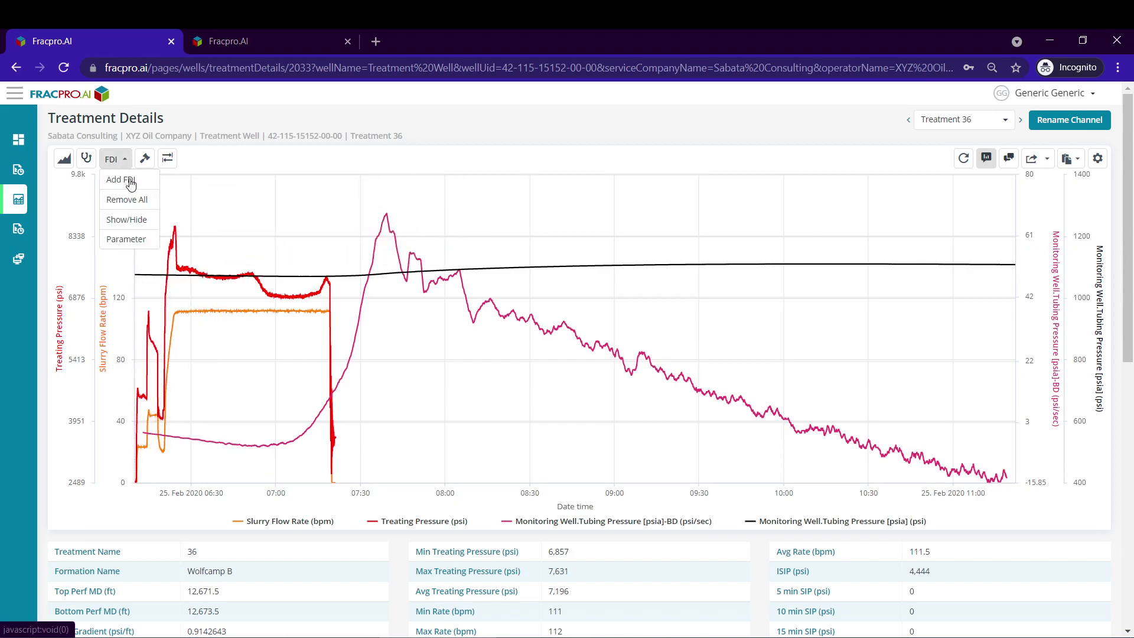
pyautogui.click(134, 185)
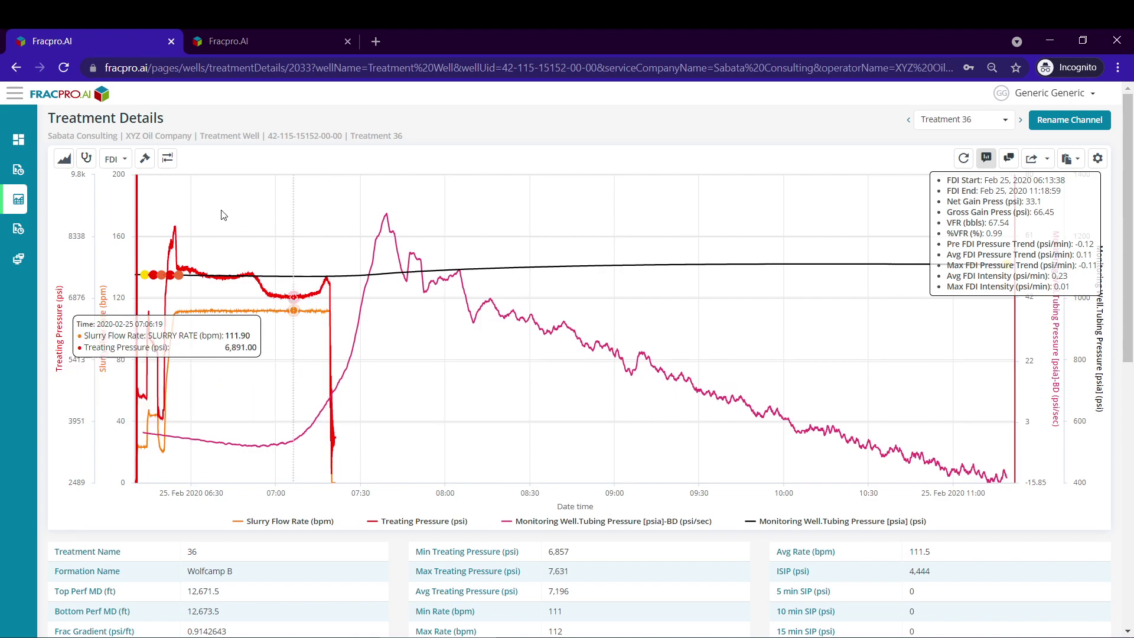
# Step: Auto-detect the FDI points, then zoom the chart to roughly 06:20–08:10
pyautogui.click(142, 165)
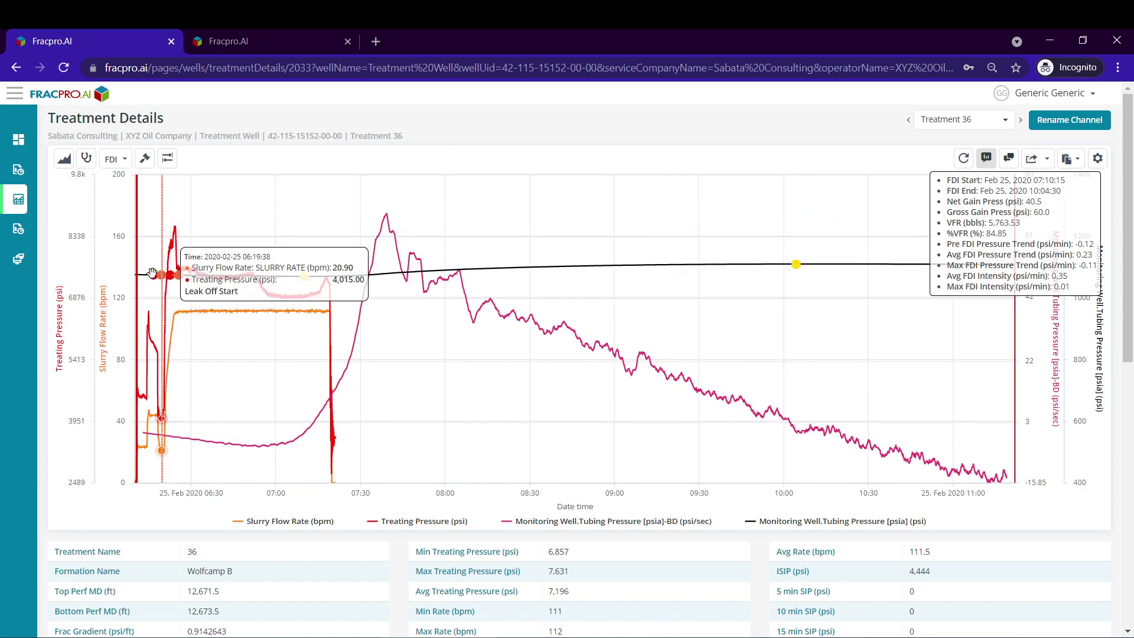
pyautogui.moveTo(143, 268); pyautogui.dragTo(503, 291)
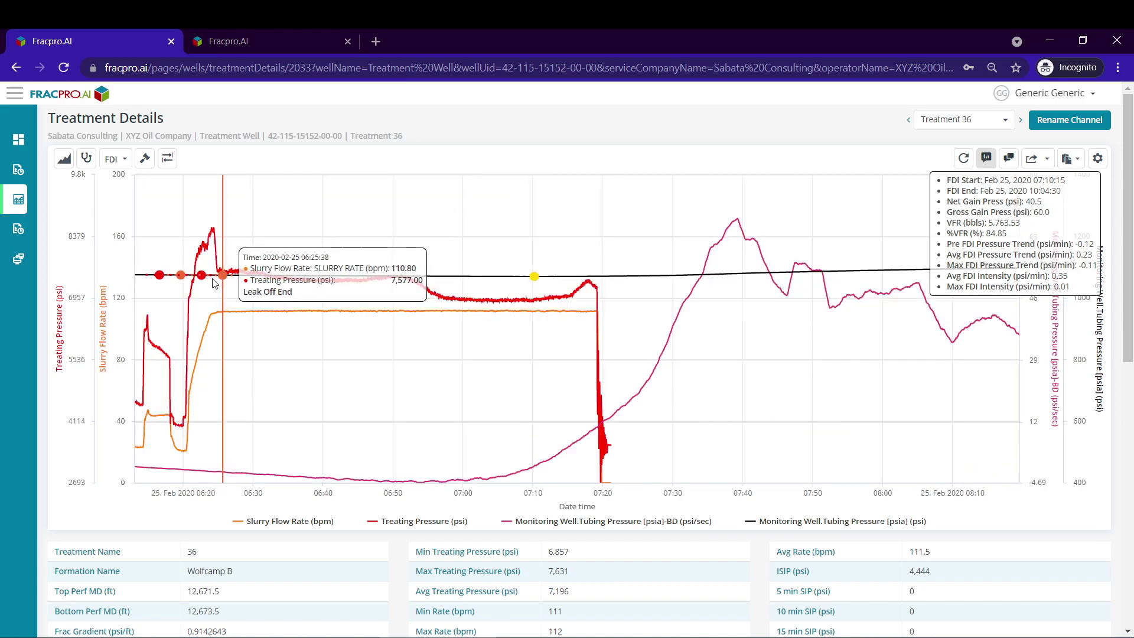
# Step: Place leak-off and FDI markers on the curves at 06:19:38, 06:49:16 and 07:04:46
pyautogui.click(181, 274)
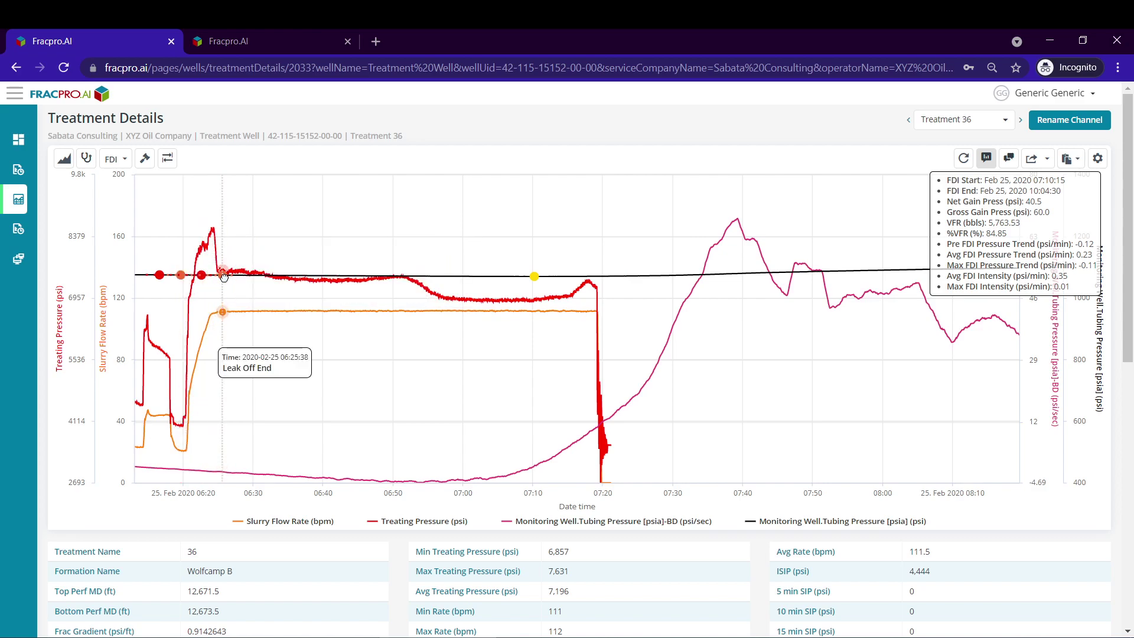
pyautogui.click(389, 276)
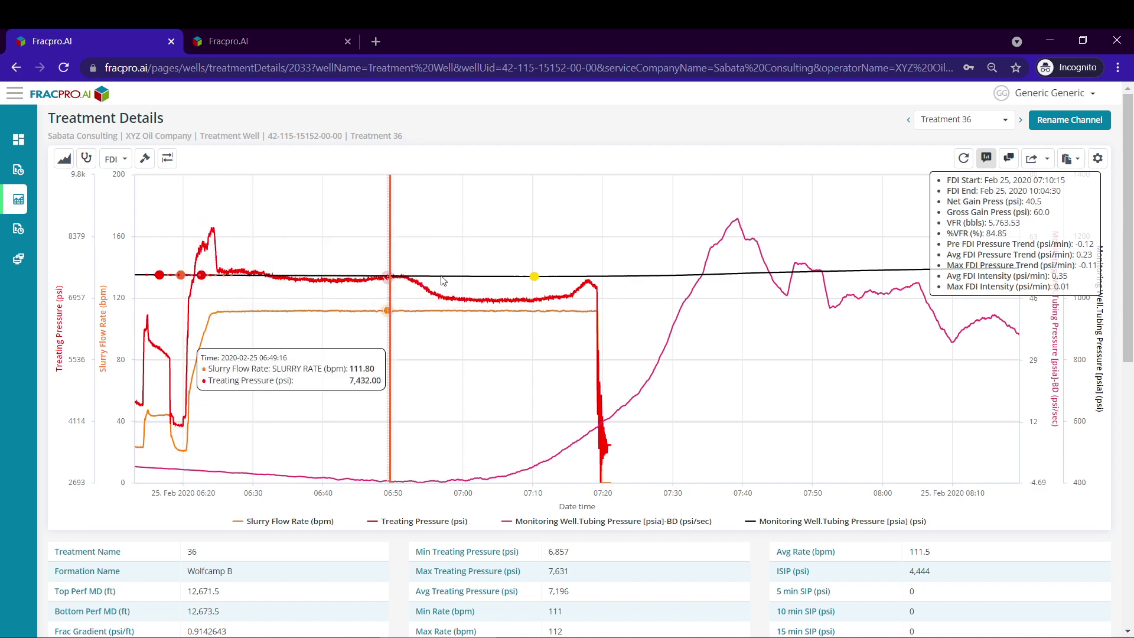
pyautogui.click(494, 267)
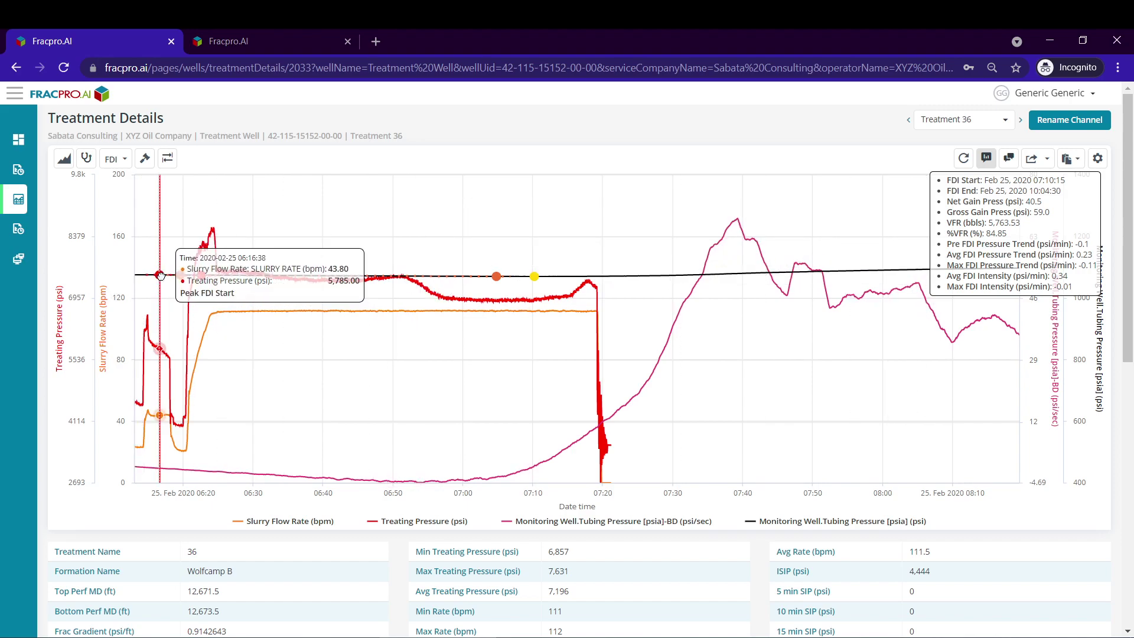
# Step: Move Peak FDI Start to about 06:22 and Peak FDI End to 07:38:49
pyautogui.moveTo(160, 276); pyautogui.dragTo(201, 275)
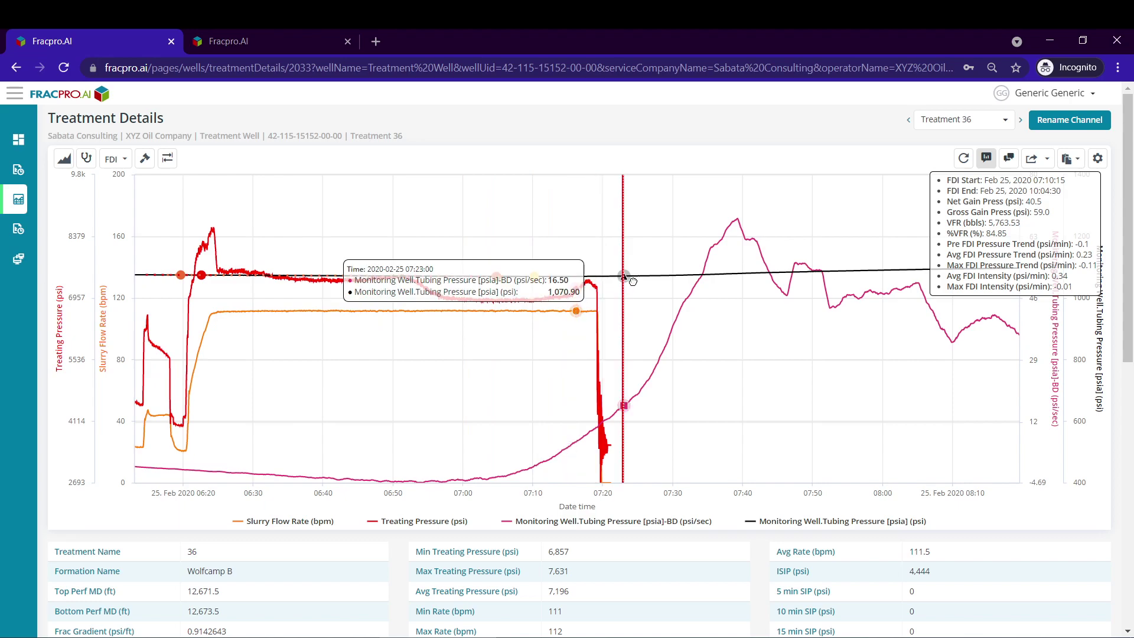
pyautogui.moveTo(624, 276); pyautogui.dragTo(637, 276)
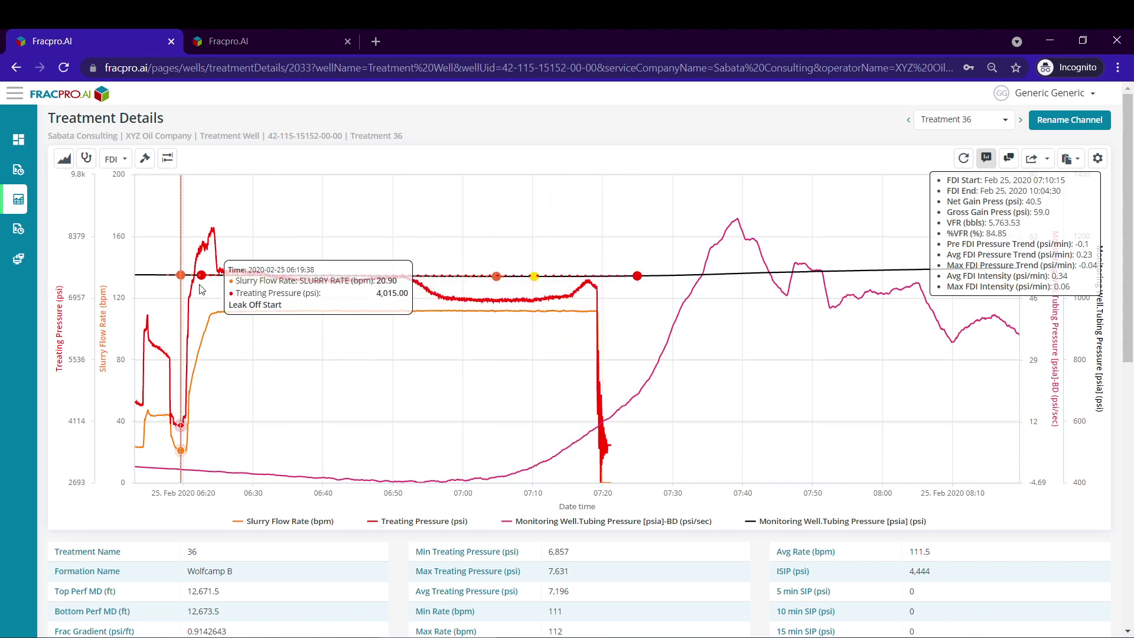
pyautogui.moveTo(203, 280)
pyautogui.mouseDown()
pyautogui.moveTo(572, 275)
pyautogui.moveTo(737, 258)
pyautogui.mouseUp()
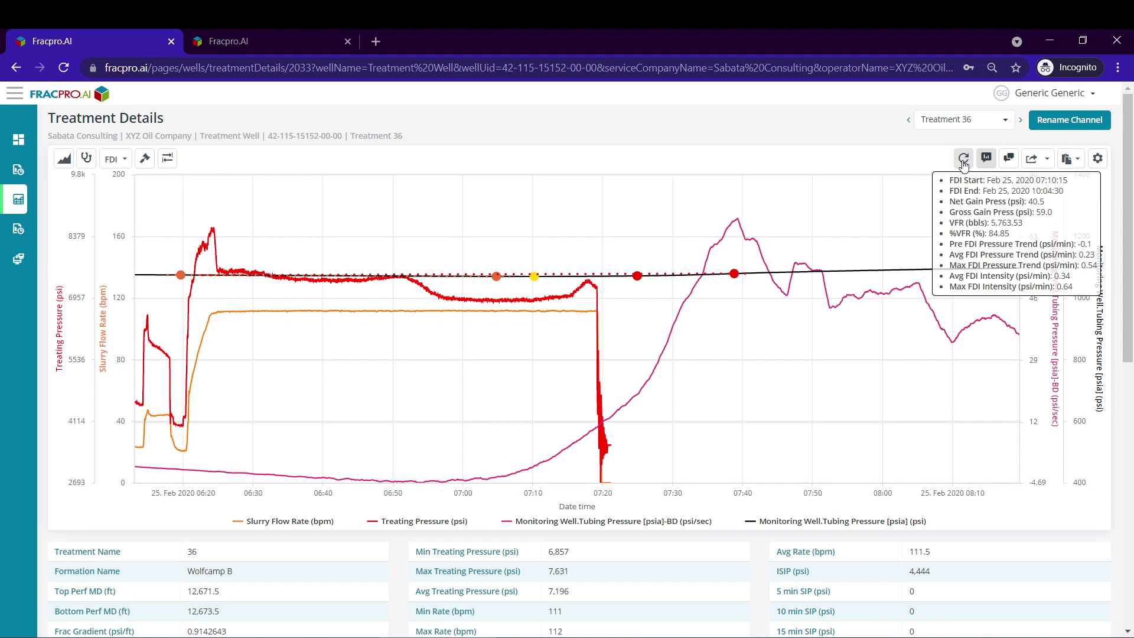
# Step: Reset the chart to 06:30–11:00 and highlight the FDI values, including 5,763.53 bbl VFR and 84.85 %VFR
pyautogui.click(964, 161)
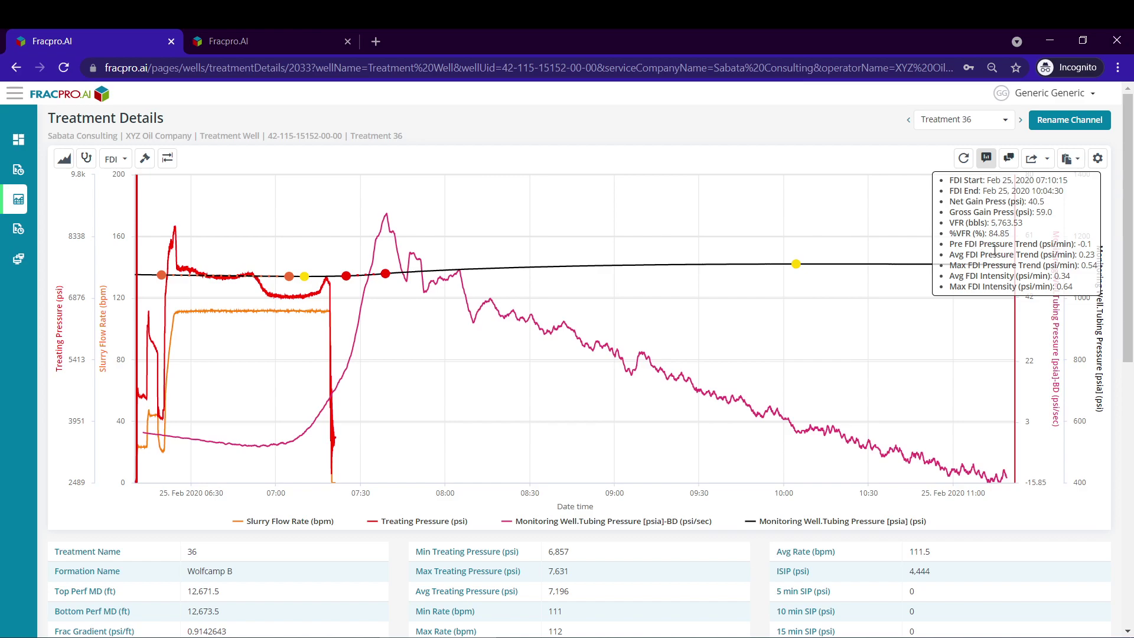
pyautogui.moveTo(951, 204); pyautogui.dragTo(1054, 222)
pyautogui.moveTo(952, 228); pyautogui.dragTo(1031, 231)
pyautogui.moveTo(948, 233); pyautogui.dragTo(1018, 238)
pyautogui.moveTo(951, 248); pyautogui.dragTo(1090, 255)
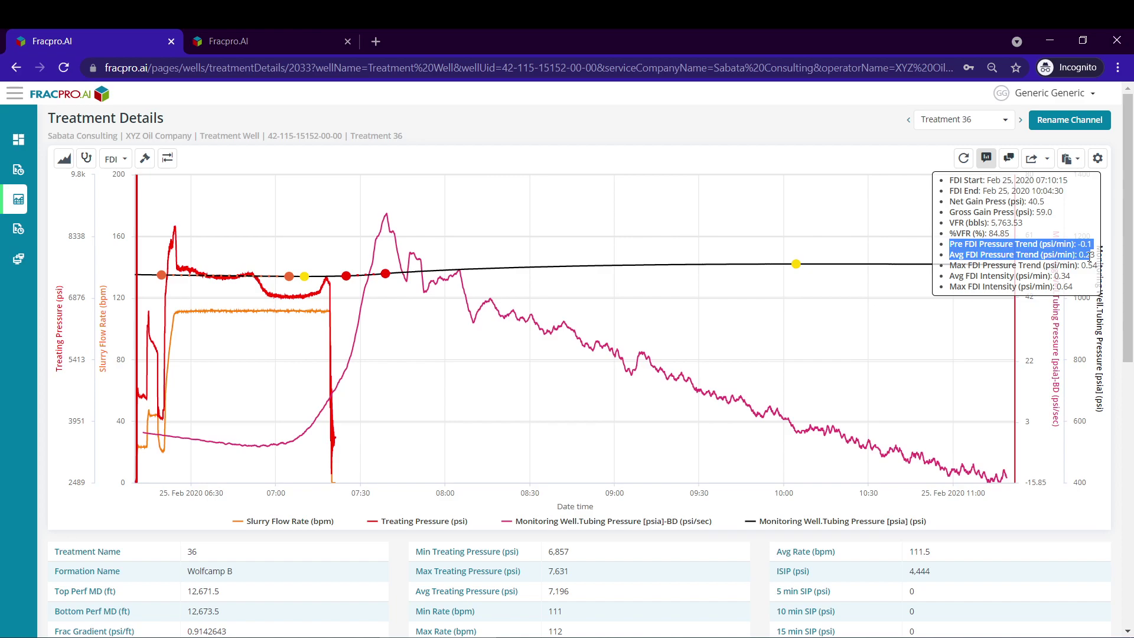
pyautogui.moveTo(957, 269); pyautogui.dragTo(984, 243)
pyautogui.moveTo(878, 238)
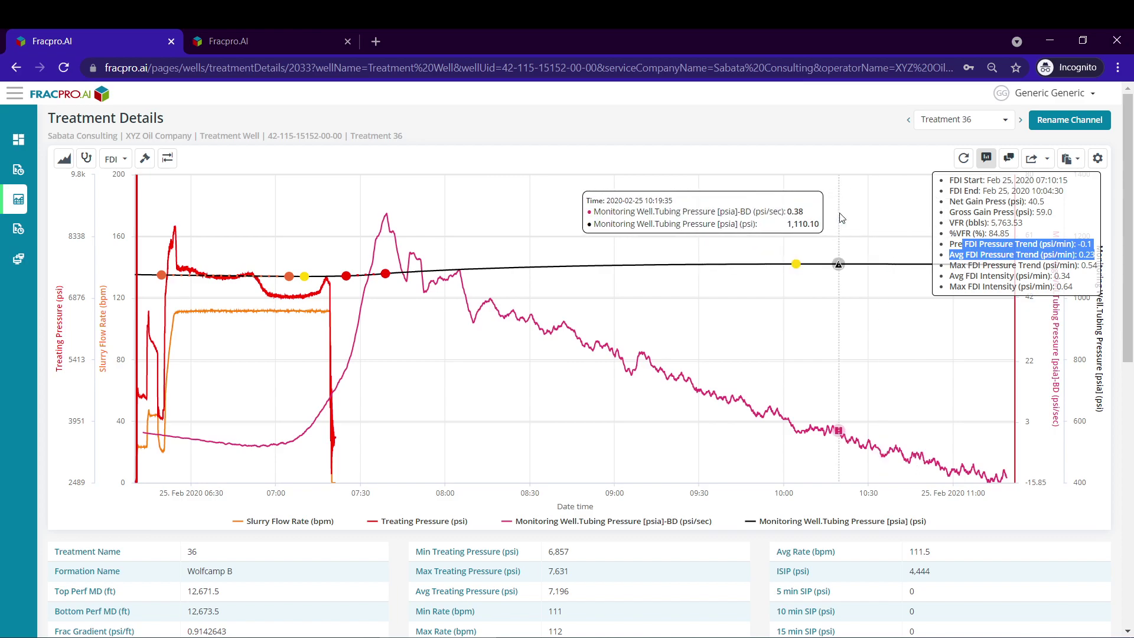
# Step: Hide the FDI markers and statistics on the chart, then show them again
pyautogui.click(123, 163)
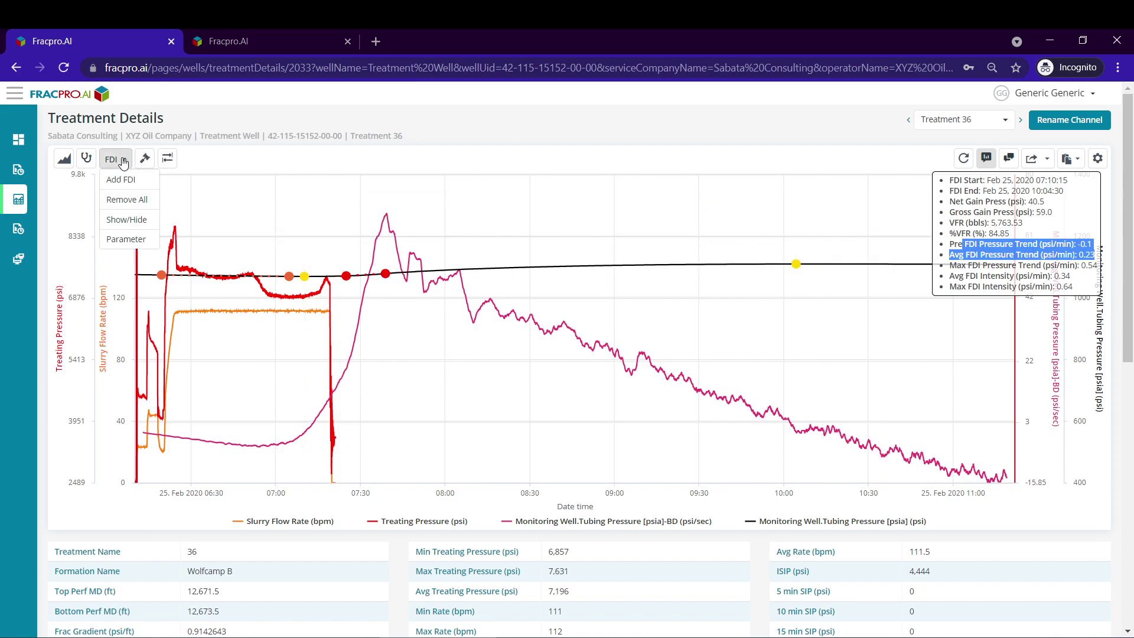
pyautogui.click(131, 220)
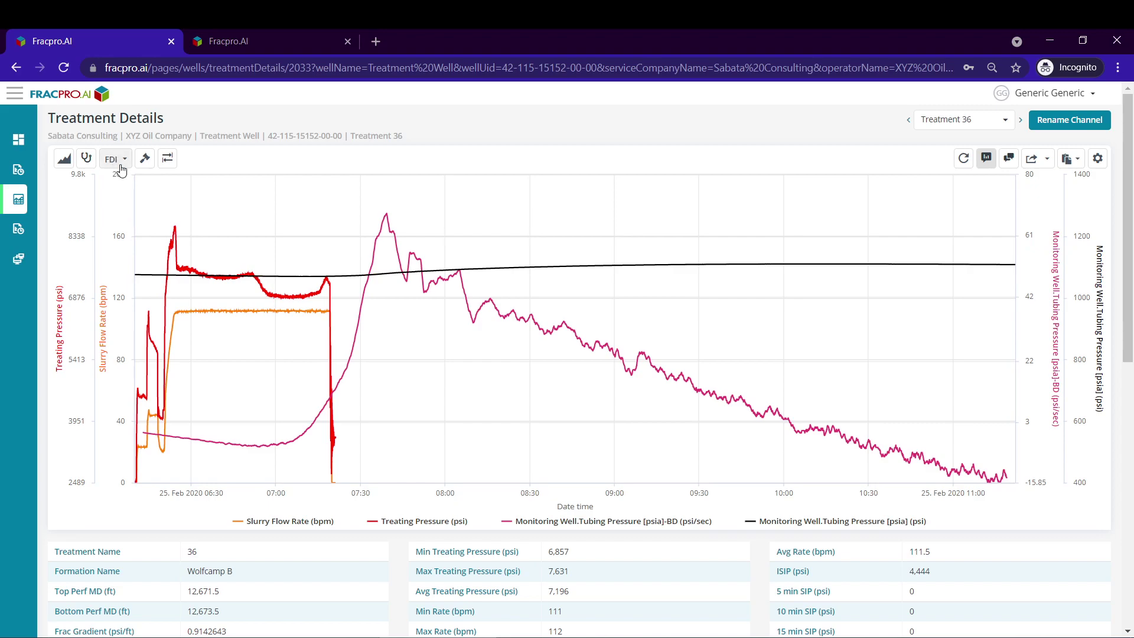
pyautogui.click(118, 161)
pyautogui.click(131, 223)
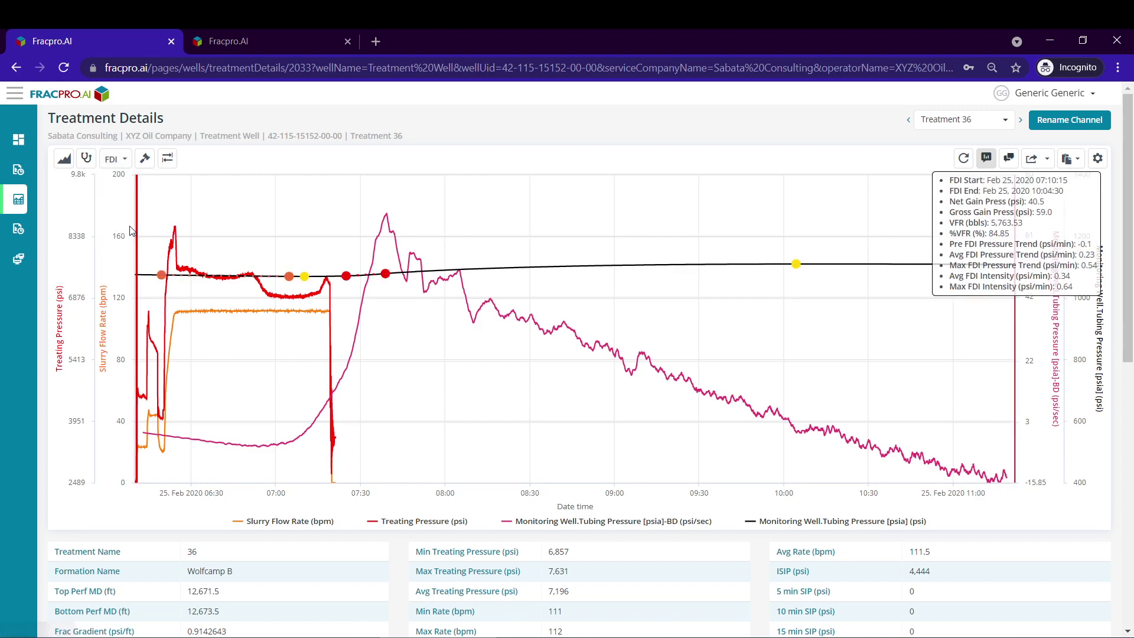
# Step: Remove Pre FDI Pressure Trend and Avg FDI Intensity from the displayed FDI statistics
pyautogui.click(114, 160)
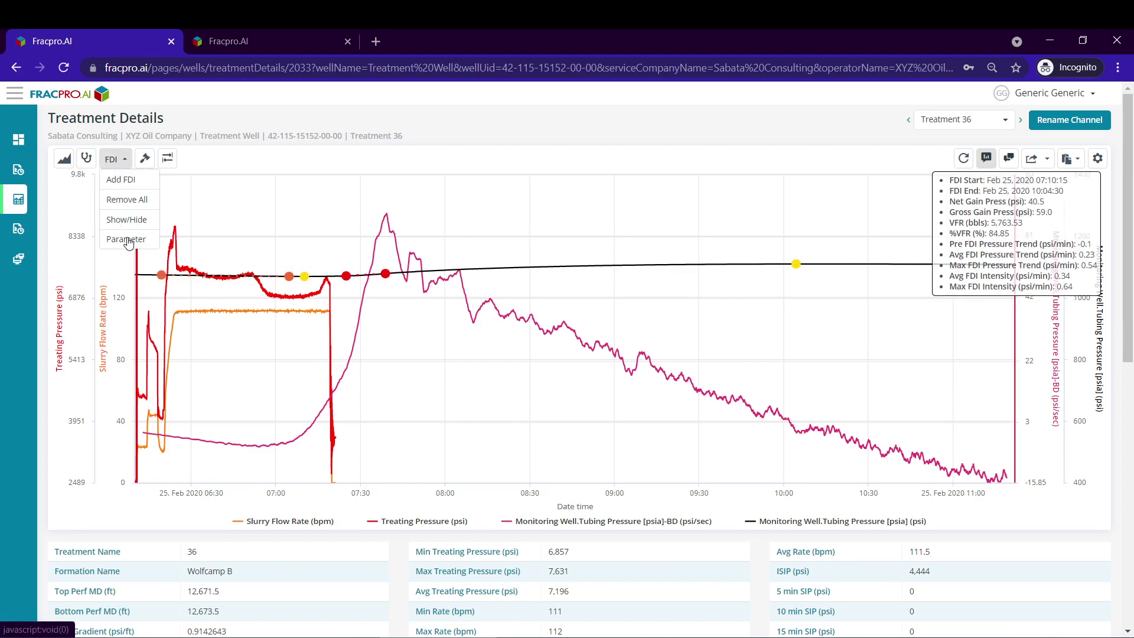
pyautogui.click(127, 239)
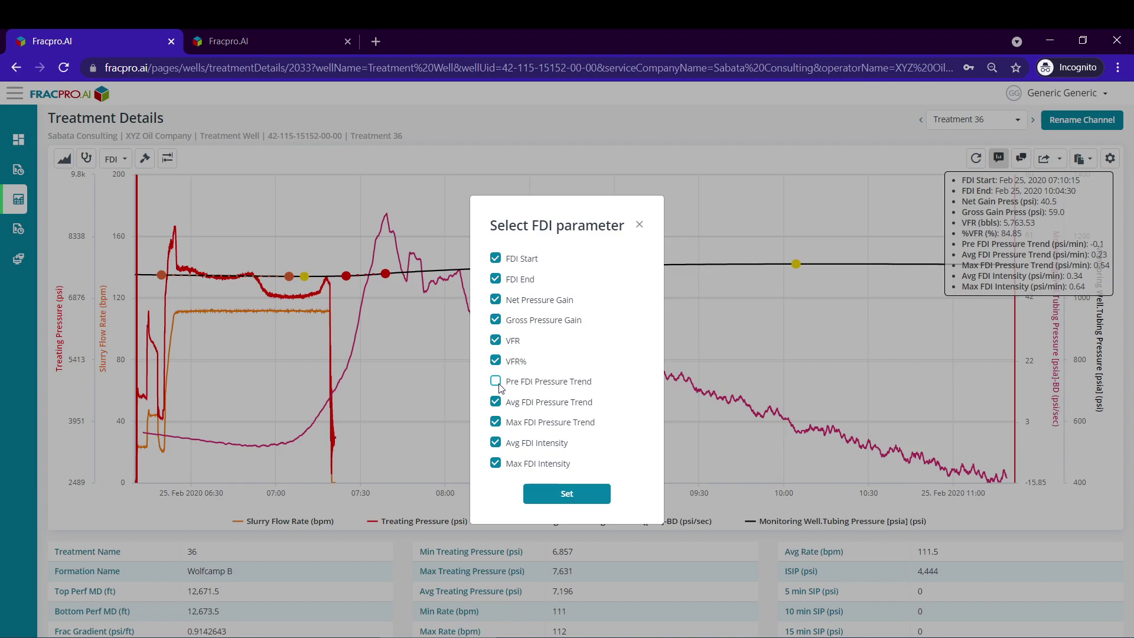
pyautogui.click(497, 443)
pyautogui.click(538, 498)
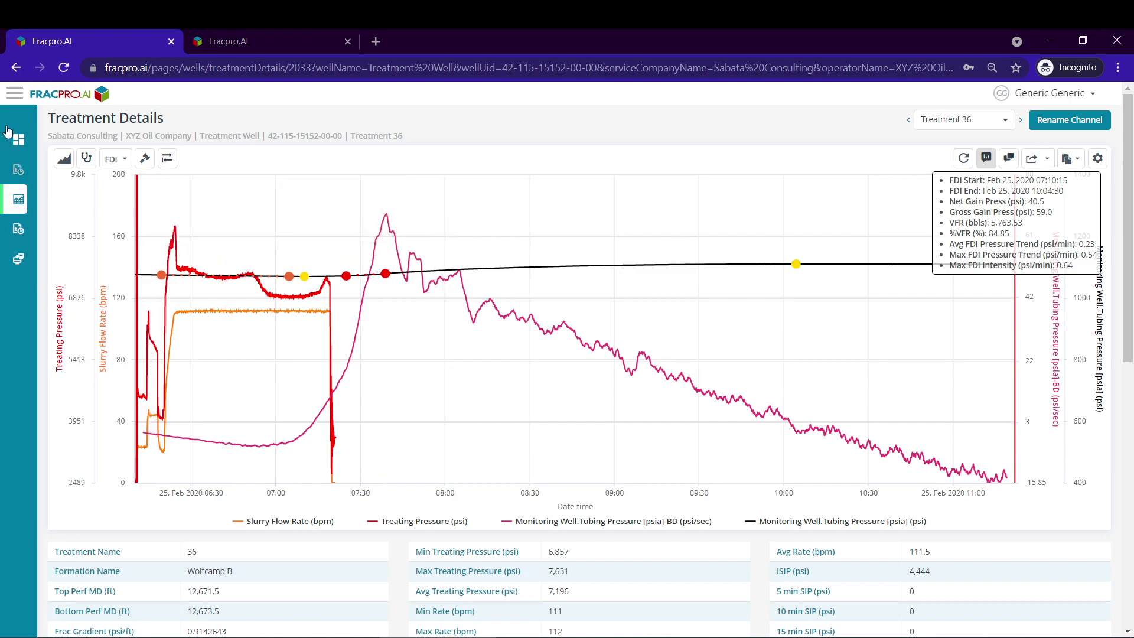
# Step: Tick Treatment Well and Monitoring Well in the Wells list and compare them
pyautogui.click(15, 94)
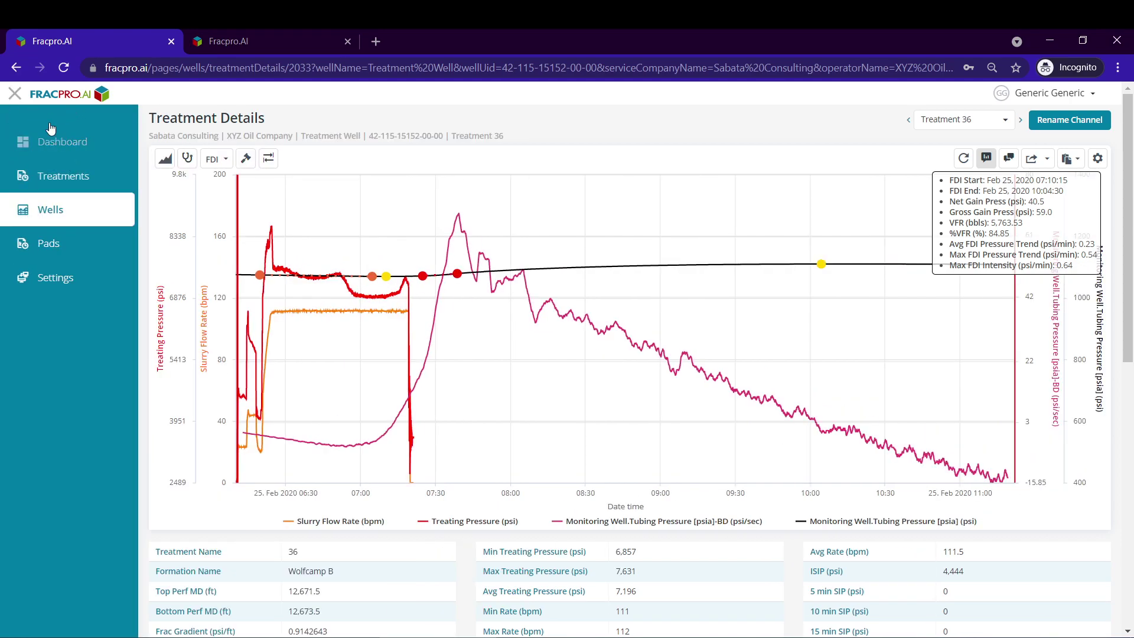
pyautogui.click(85, 225)
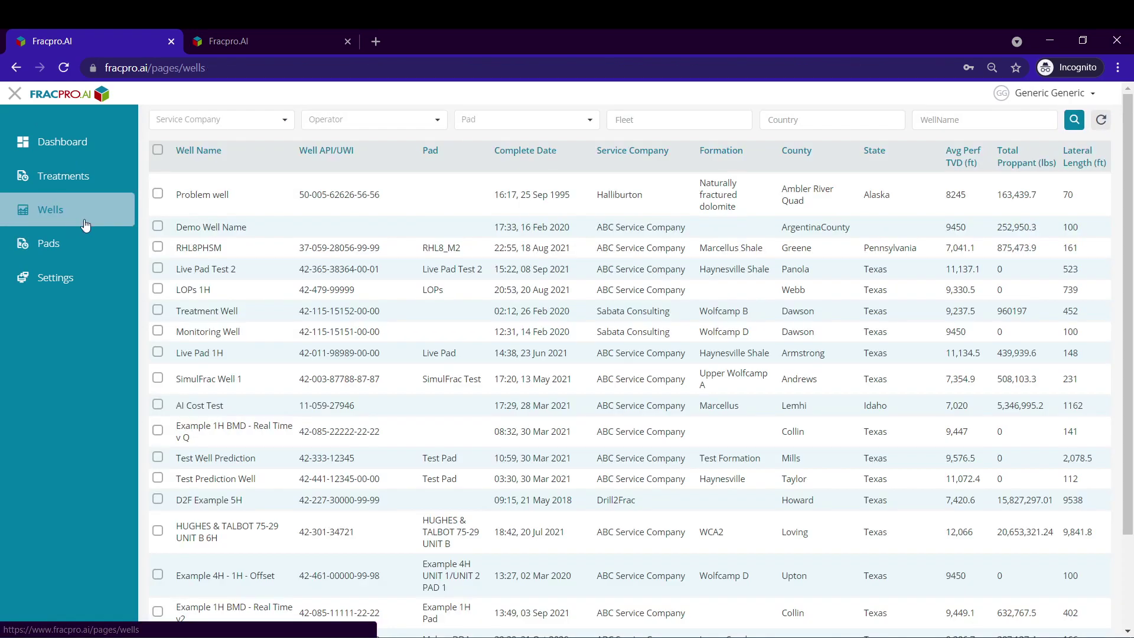
pyautogui.click(158, 312)
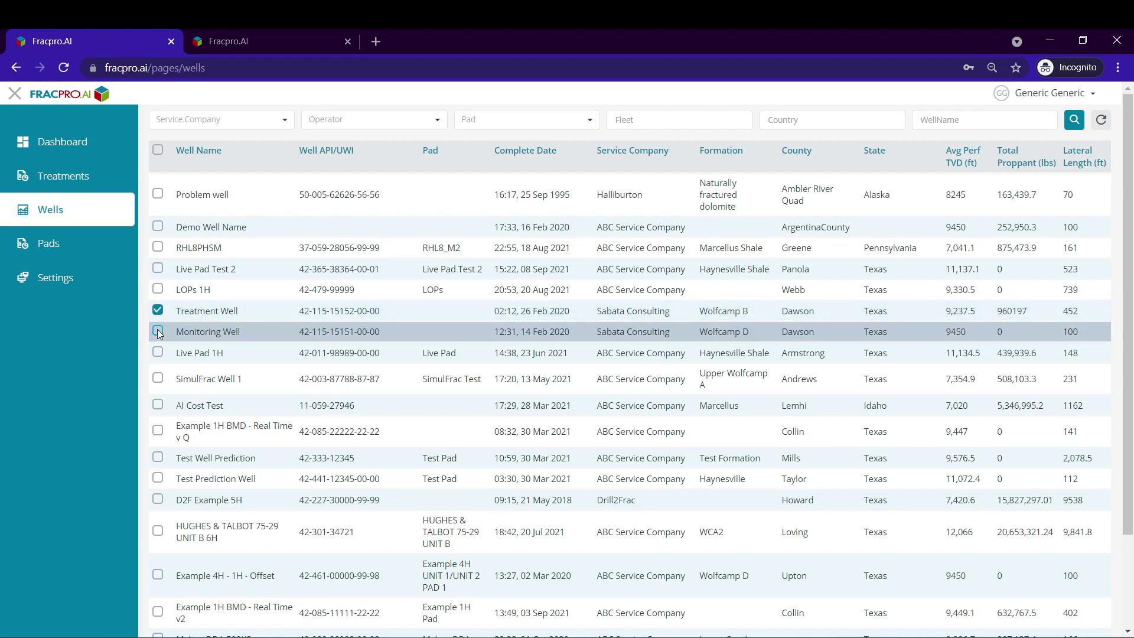
pyautogui.click(158, 331)
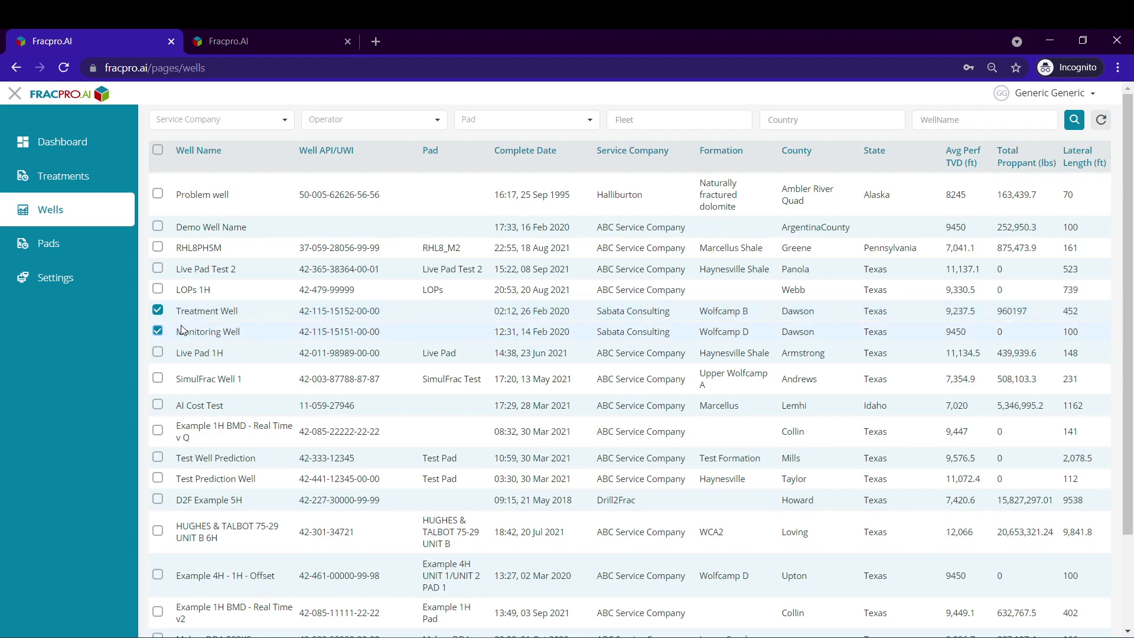
pyautogui.scroll(-2, 180, 331)
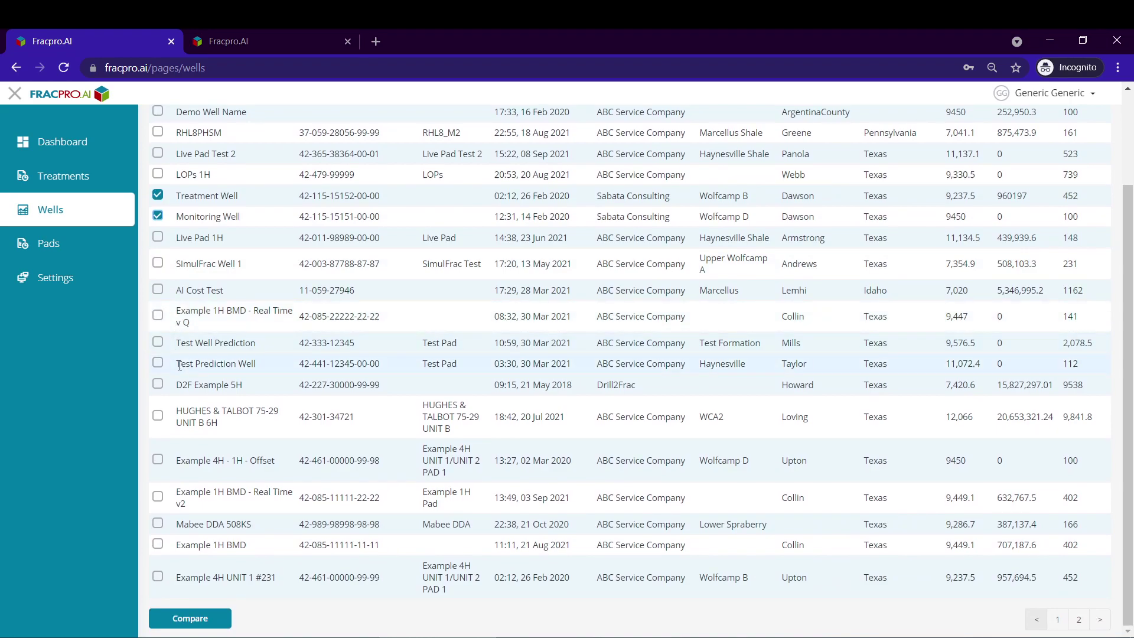
pyautogui.click(200, 621)
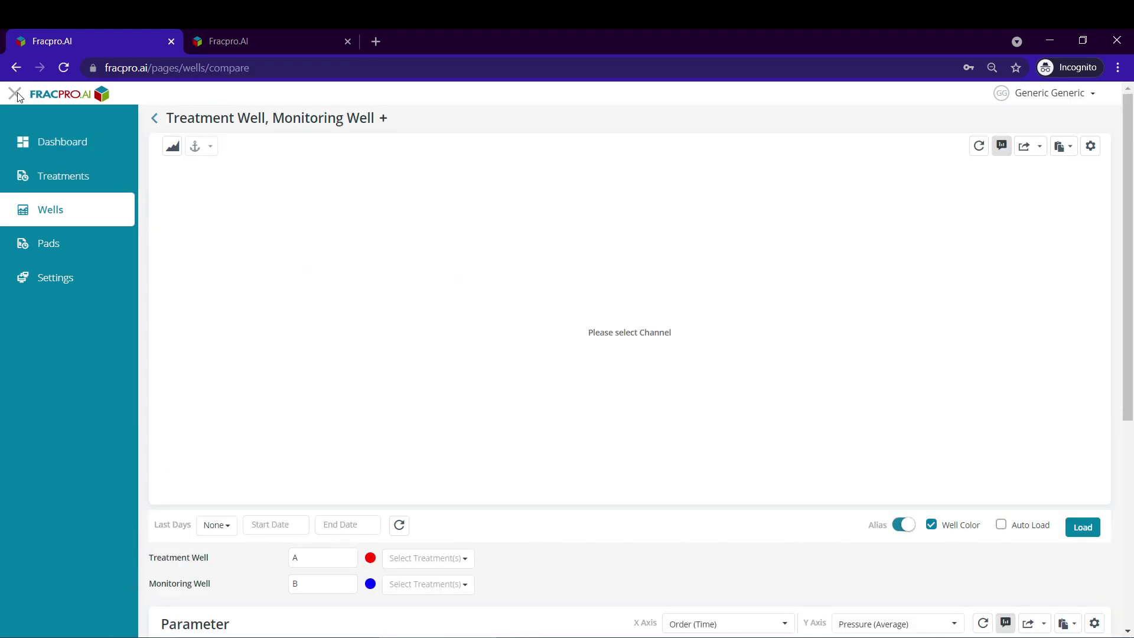
# Step: Add Tubing Pressure [psia] as a new Right 2 channel on the comparison chart
pyautogui.click(16, 95)
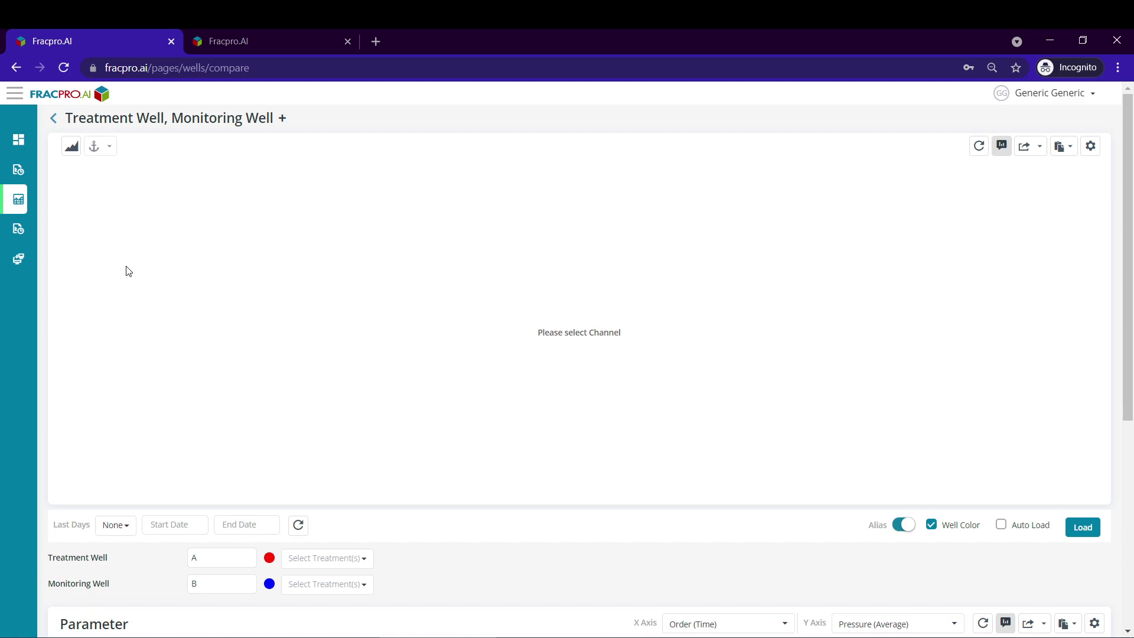
pyautogui.scroll(-4, 171, 307)
pyautogui.scroll(4, 174, 306)
pyautogui.click(71, 147)
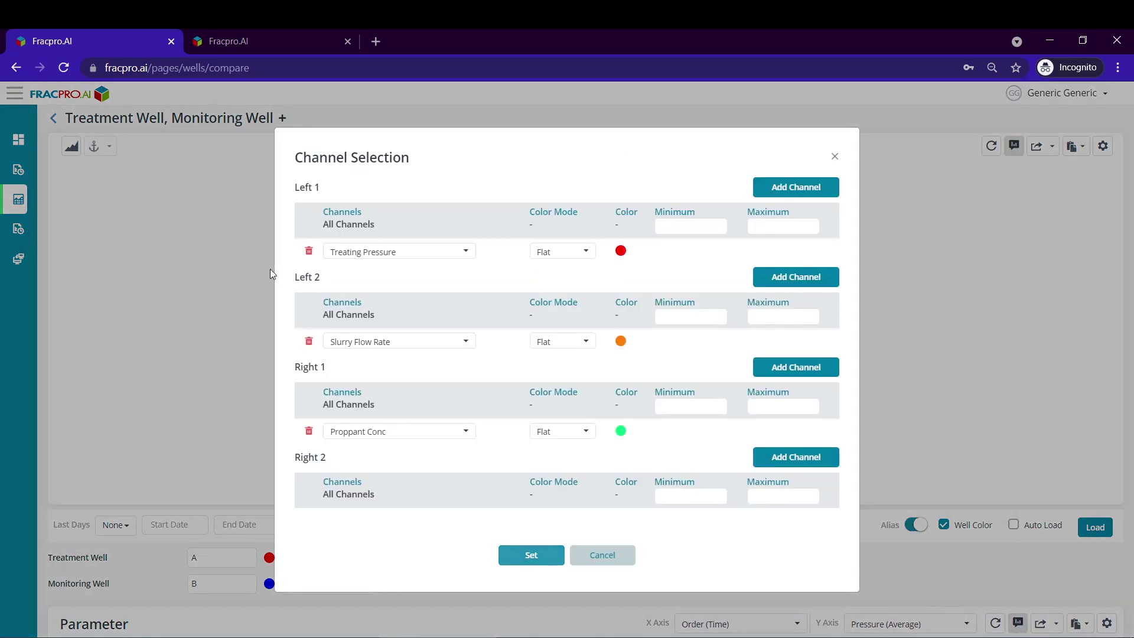
pyautogui.click(826, 459)
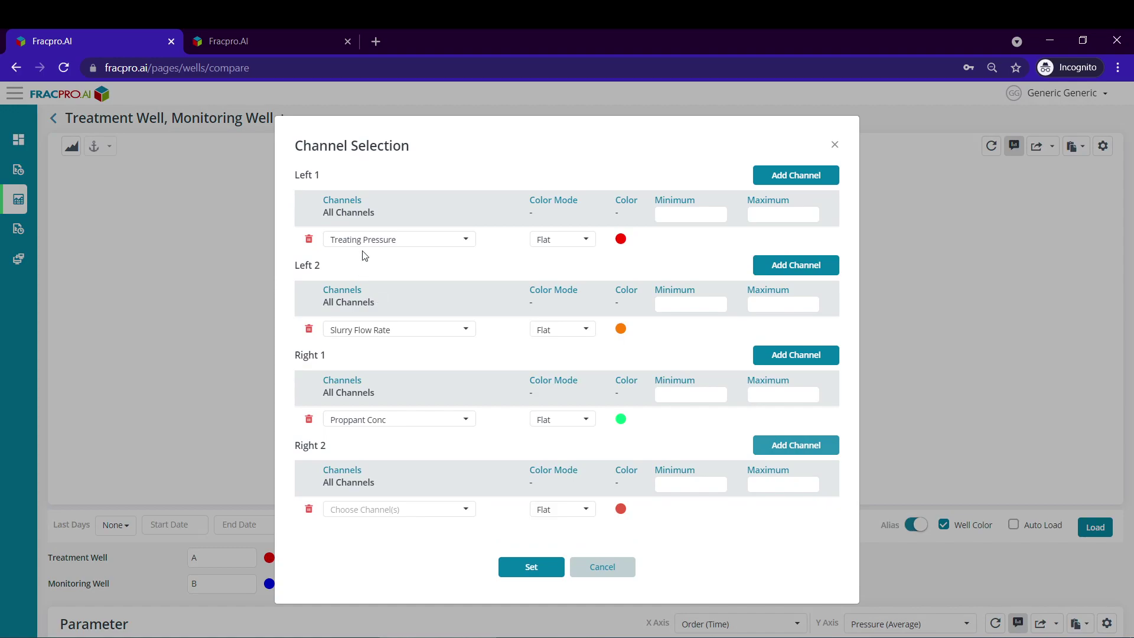
pyautogui.click(397, 509)
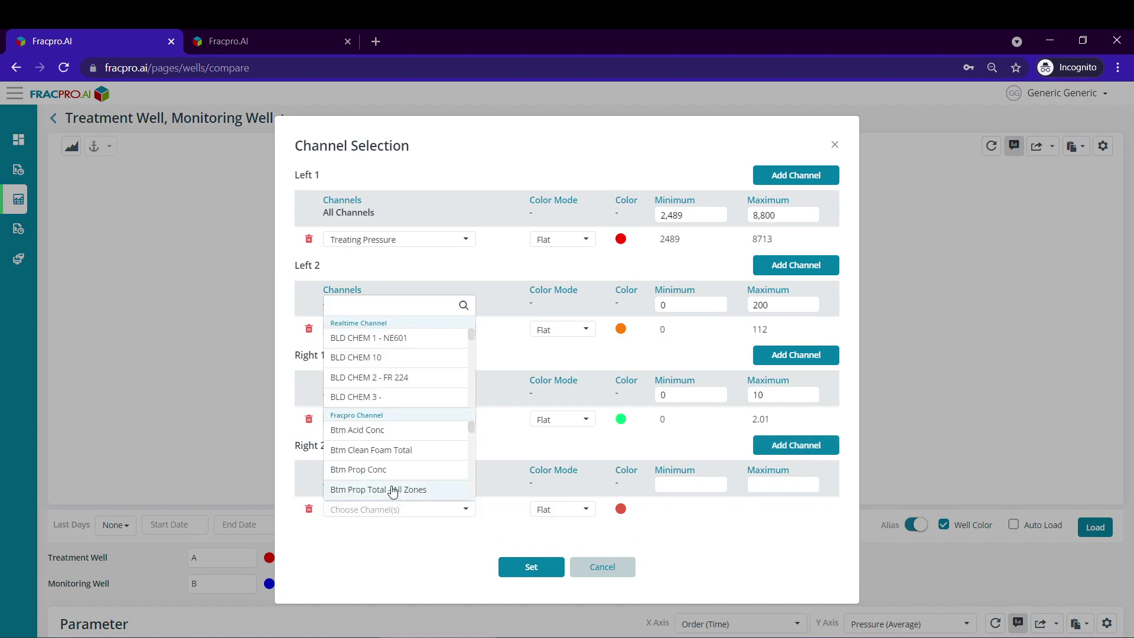
pyautogui.write('tub')
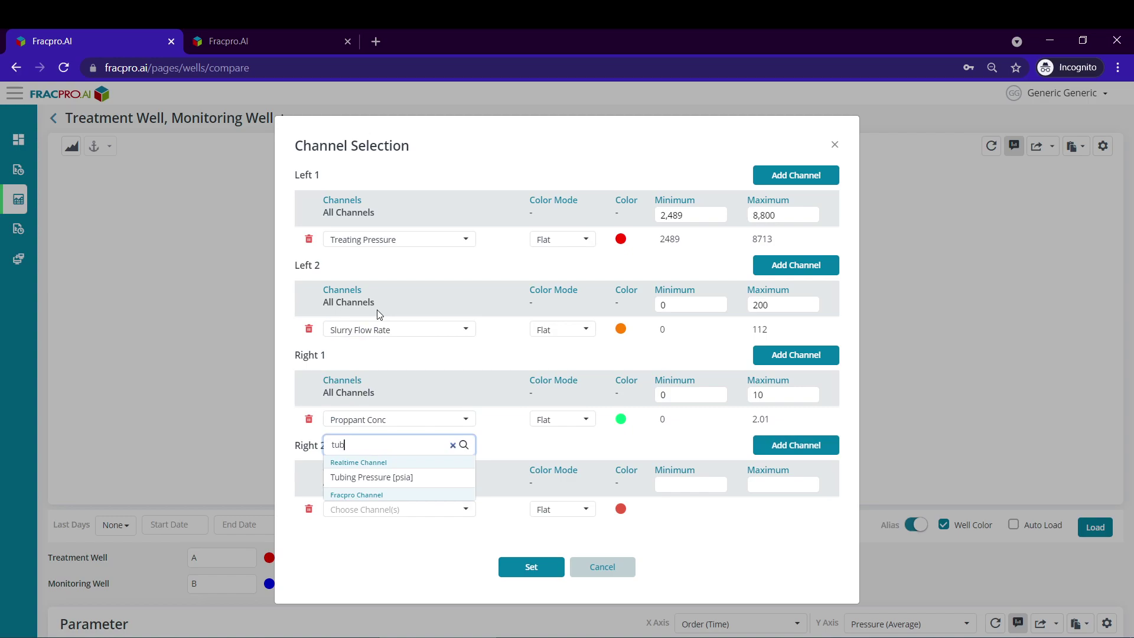
pyautogui.click(391, 477)
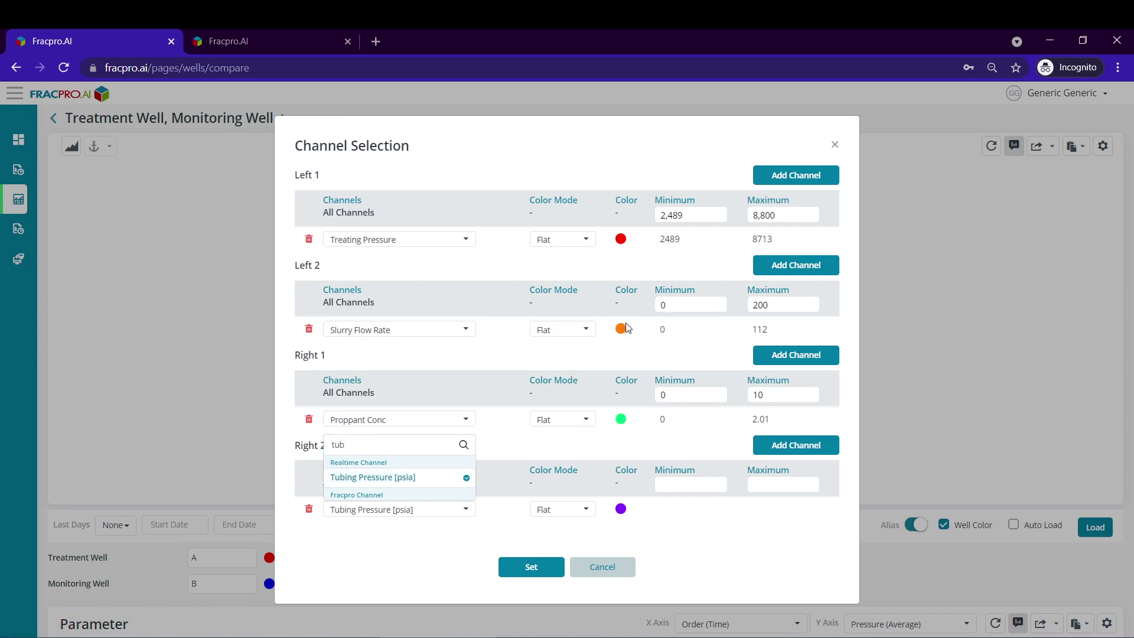
# Step: Colour Slurry Flow Rate blue and set the Treating Pressure minimum to 0
pyautogui.click(621, 329)
pyautogui.click(819, 347)
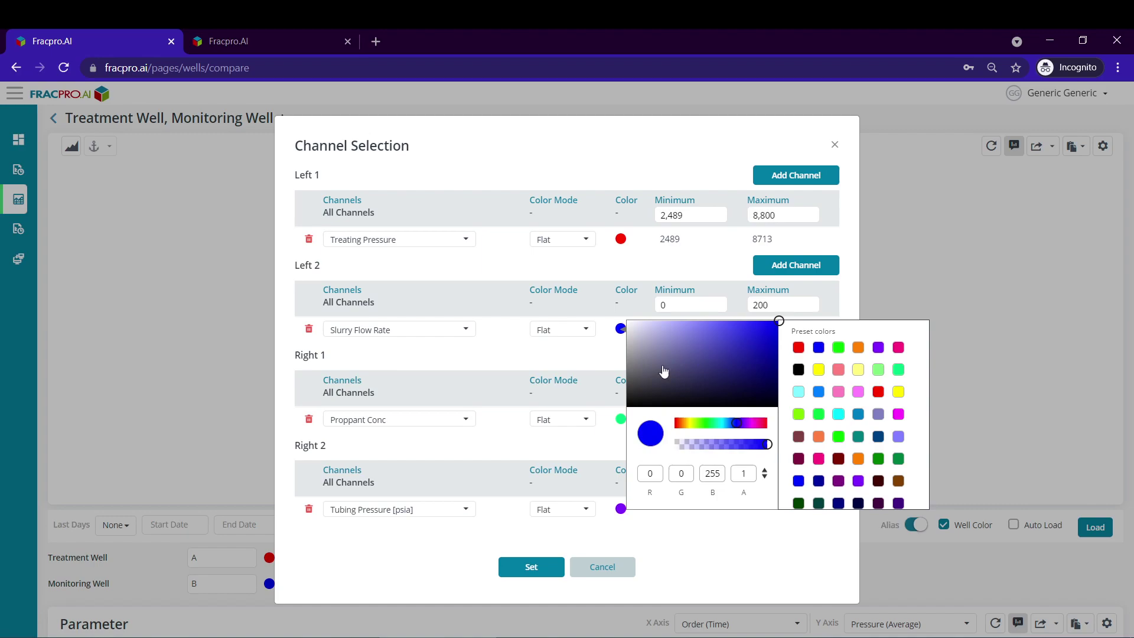
pyautogui.click(604, 368)
pyautogui.moveTo(695, 220); pyautogui.dragTo(613, 209)
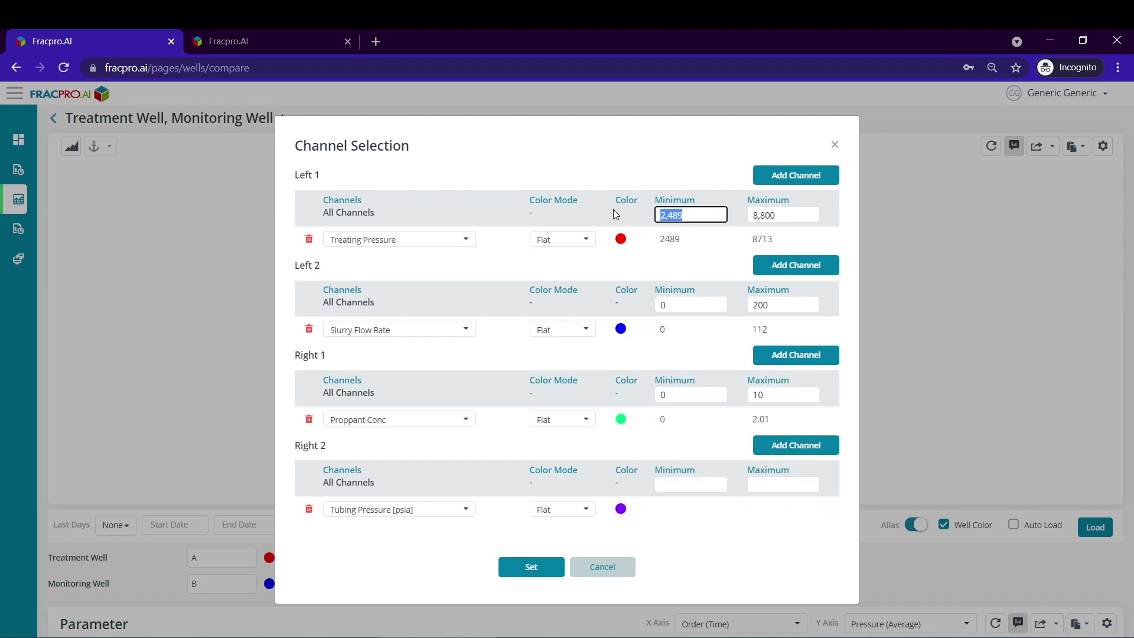
pyautogui.write('0')
# Step: Make Proppant Conc green and Tubing Pressure black, then apply the channel settings
pyautogui.click(621, 420)
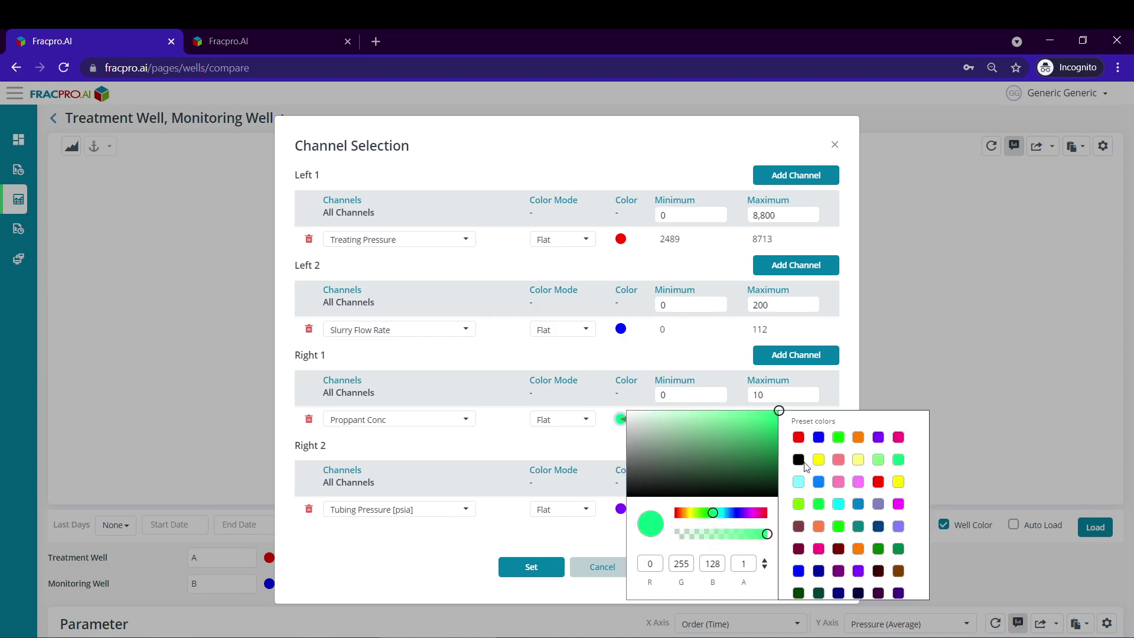
pyautogui.click(836, 440)
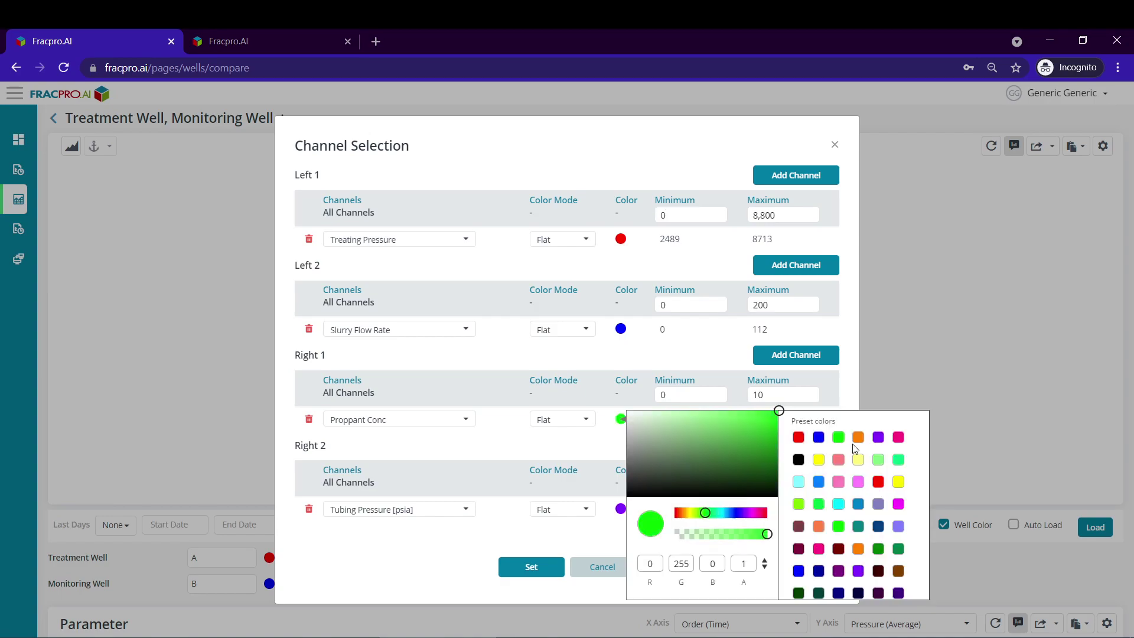
pyautogui.click(611, 450)
pyautogui.click(622, 510)
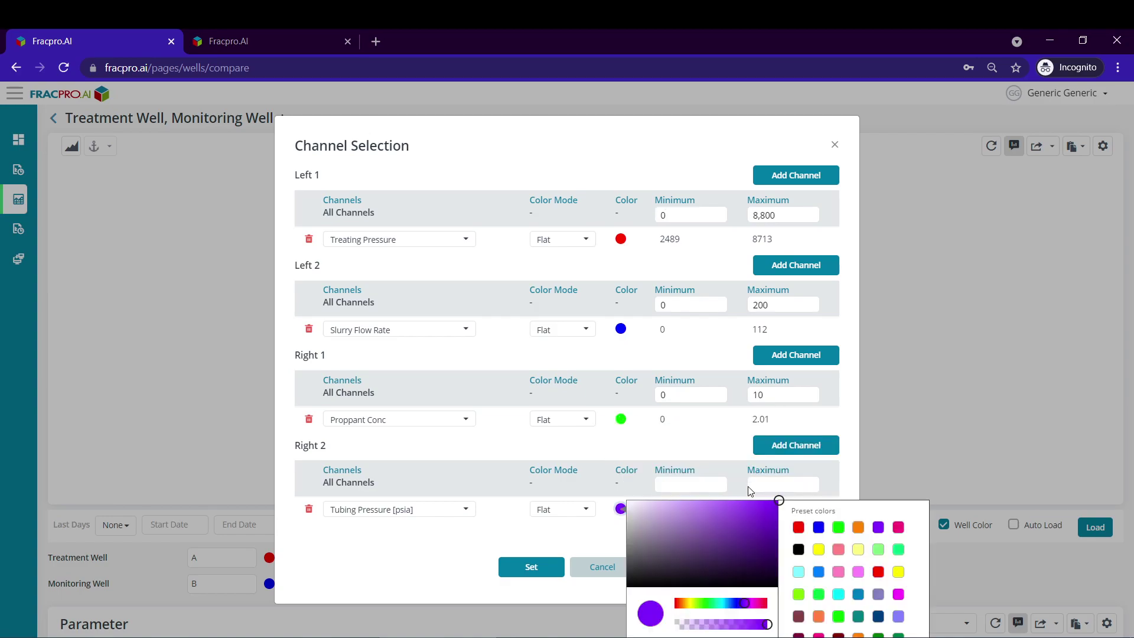
pyautogui.click(799, 550)
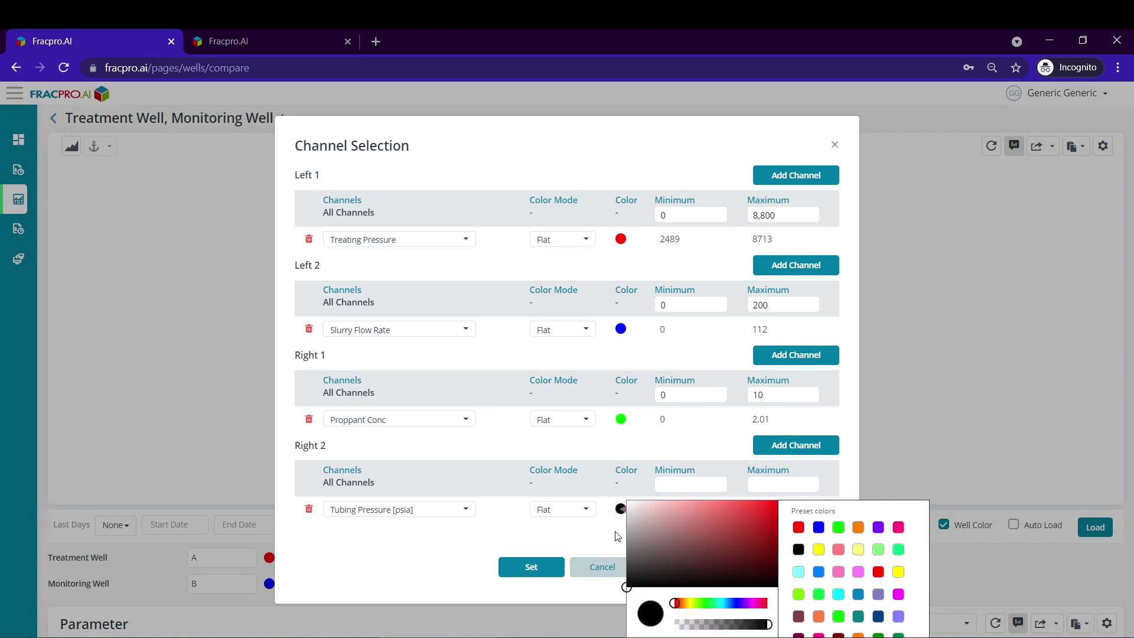
pyautogui.click(559, 544)
pyautogui.click(546, 567)
pyautogui.scroll(-3, 742, 471)
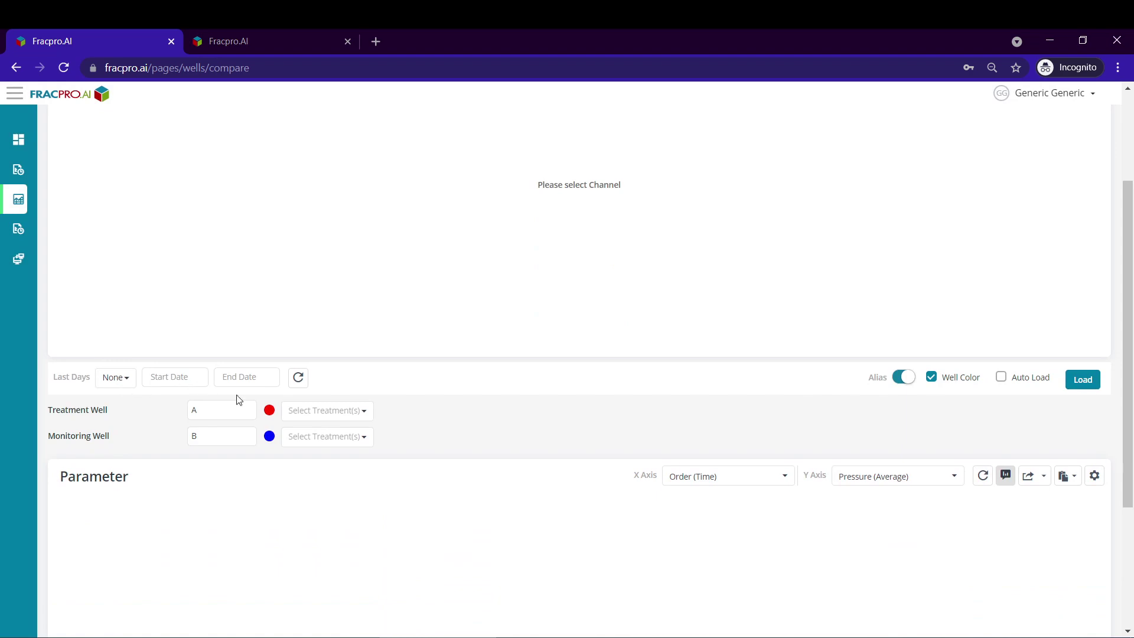
# Step: Select All Treatments for Treatment Well and Monitor for Monitoring Well, then load the chart
pyautogui.click(317, 418)
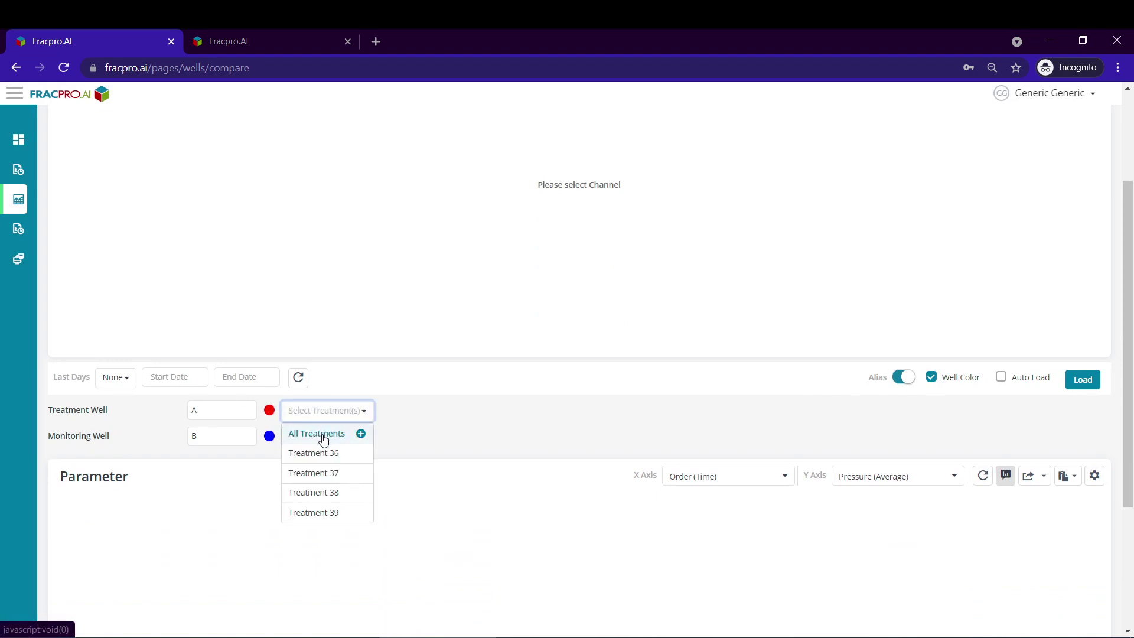
pyautogui.click(323, 438)
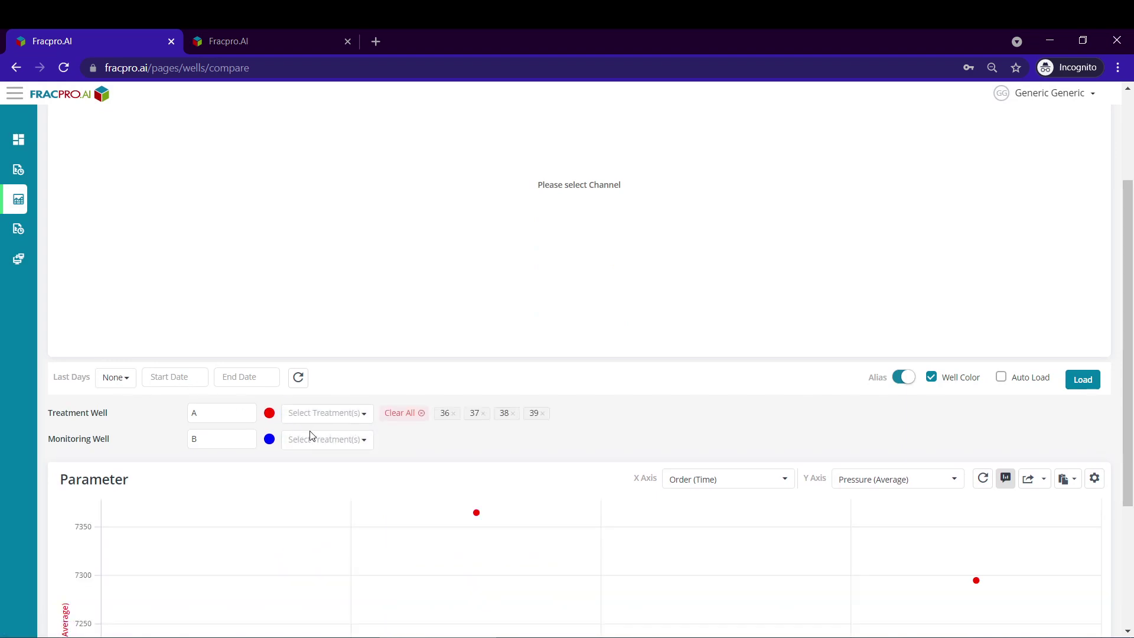
pyautogui.click(318, 444)
pyautogui.click(316, 463)
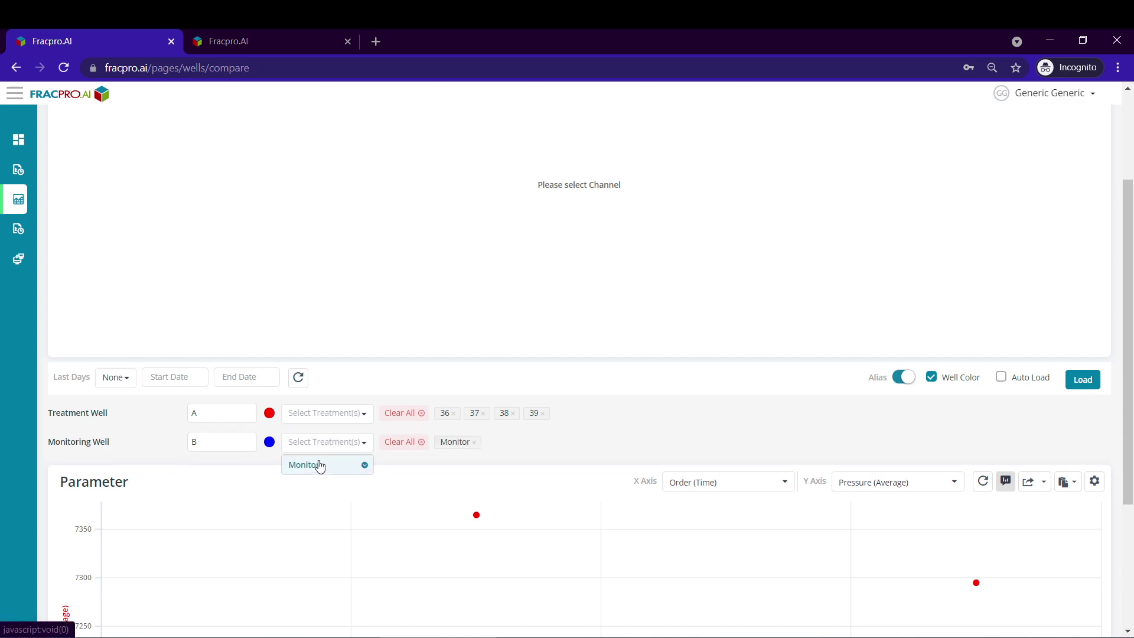
pyautogui.click(319, 368)
pyautogui.scroll(3, 302, 414)
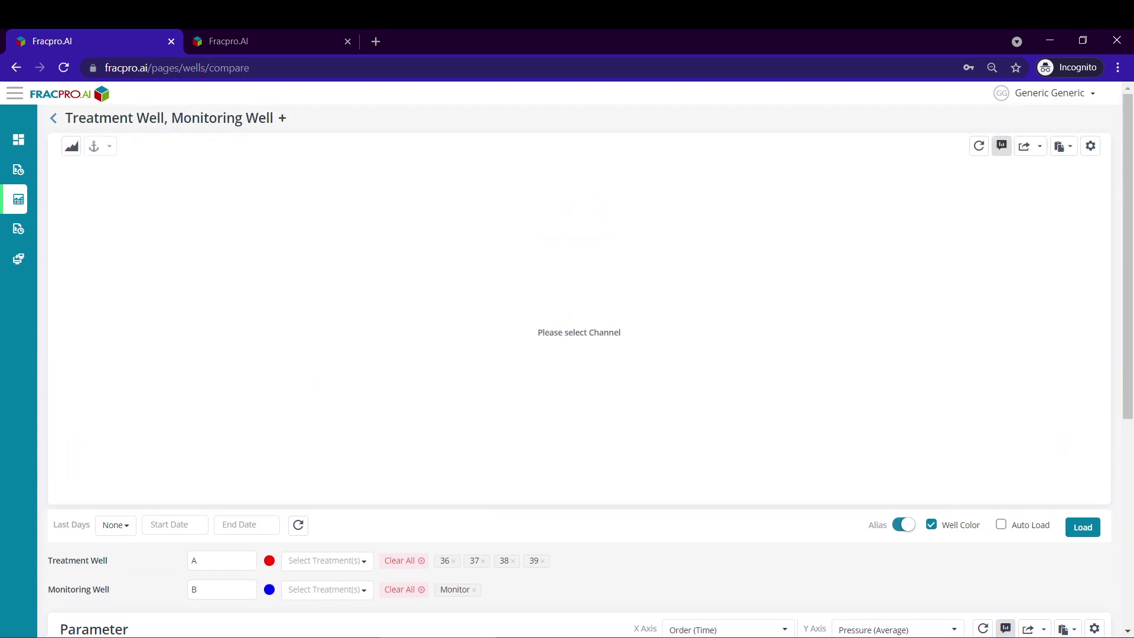
pyautogui.click(1085, 528)
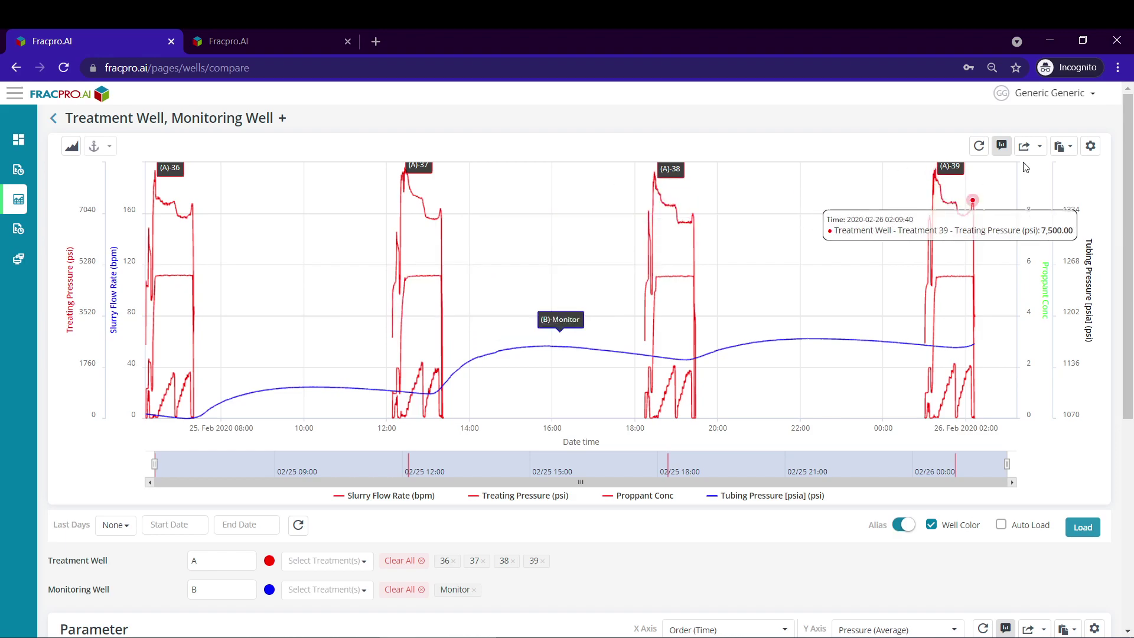
# Step: Set the Treatment Well alias to TW and the Monitoring Well alias to MW
pyautogui.click(1092, 147)
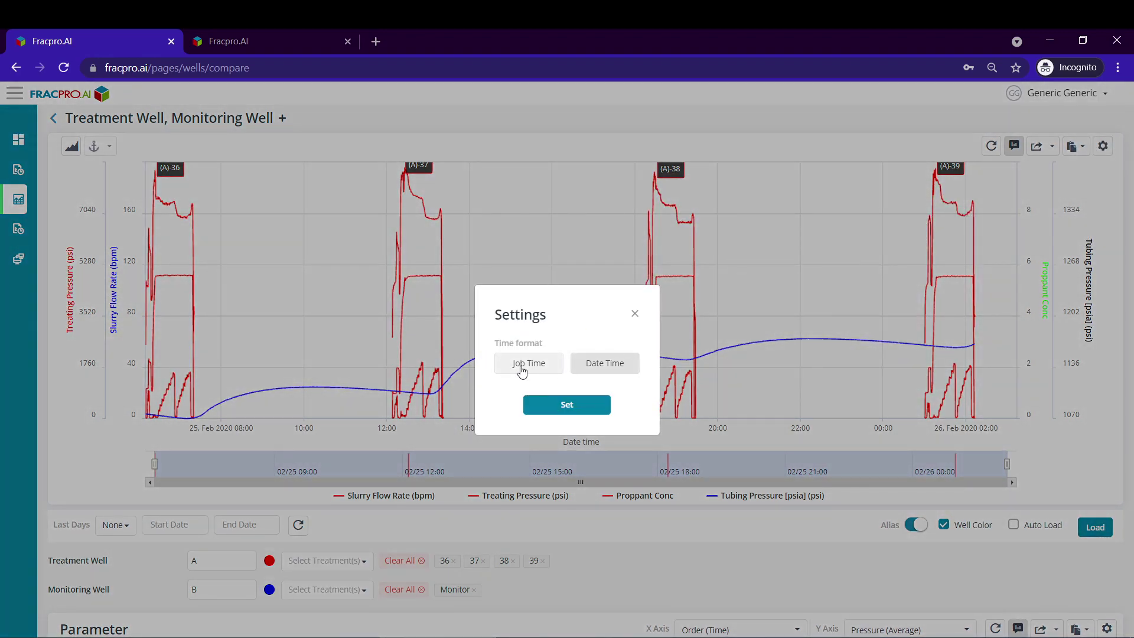
pyautogui.click(635, 314)
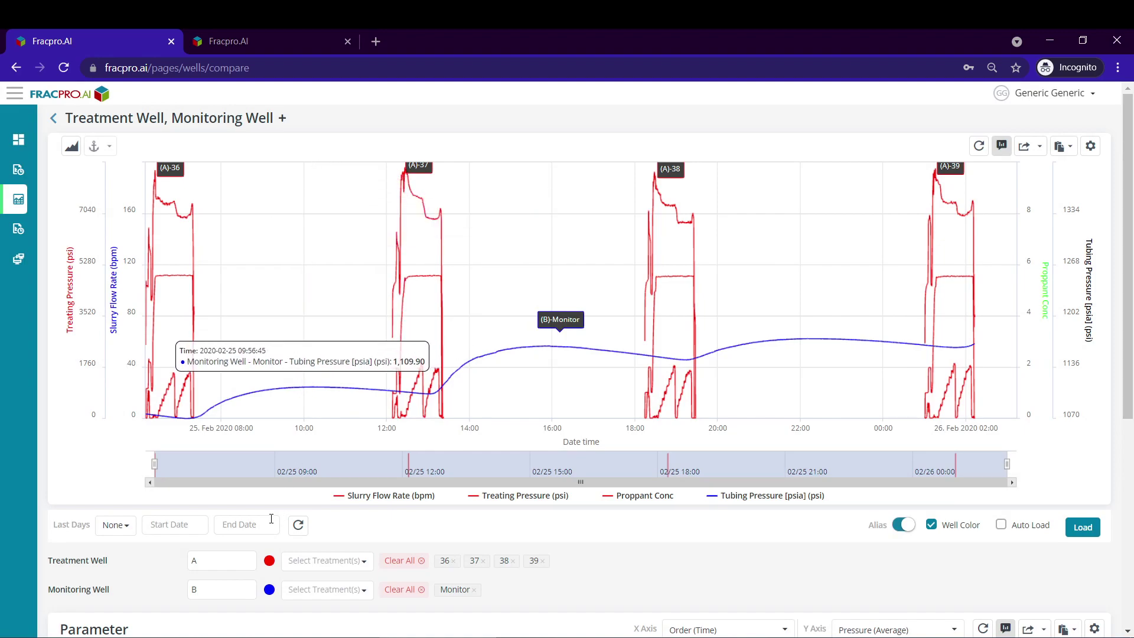
pyautogui.moveTo(234, 559); pyautogui.dragTo(183, 564)
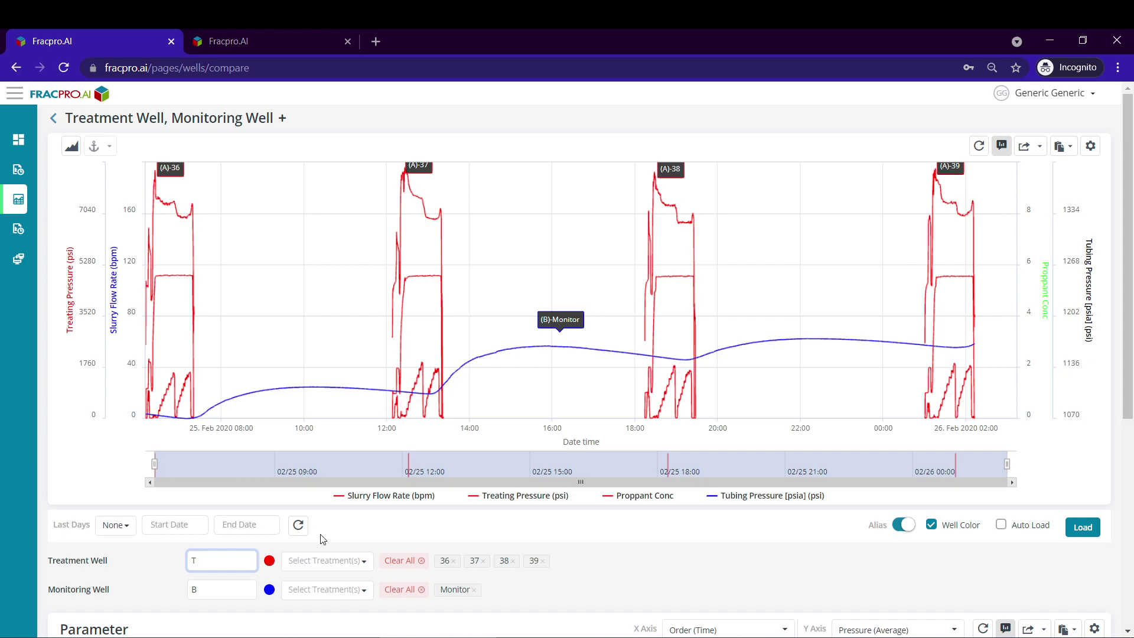
pyautogui.click(235, 586)
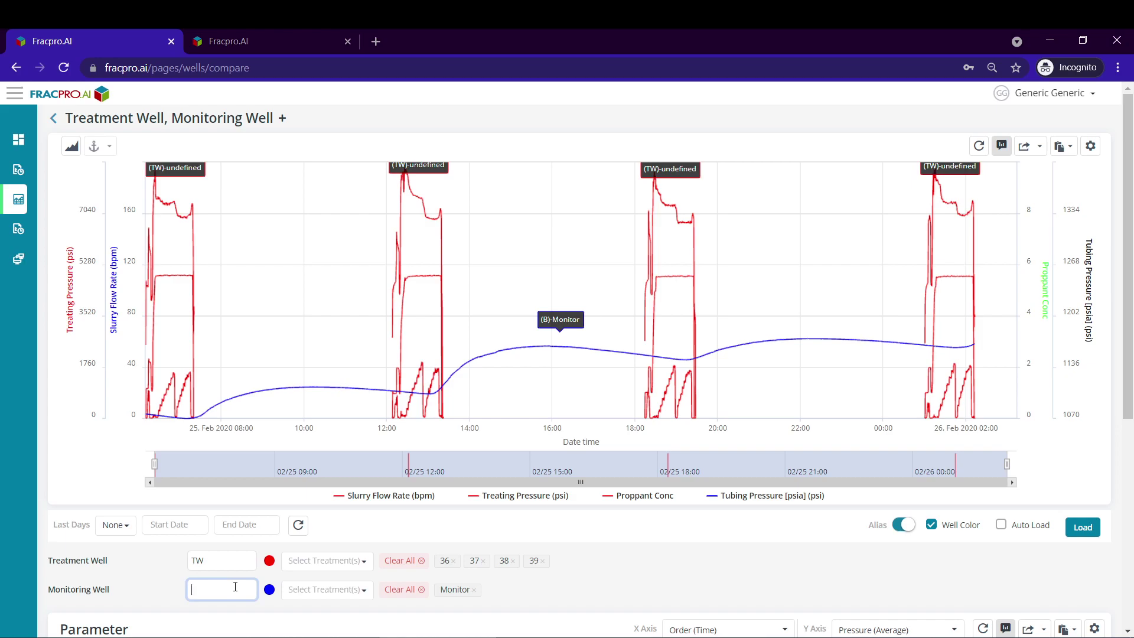
pyautogui.press('Tab')
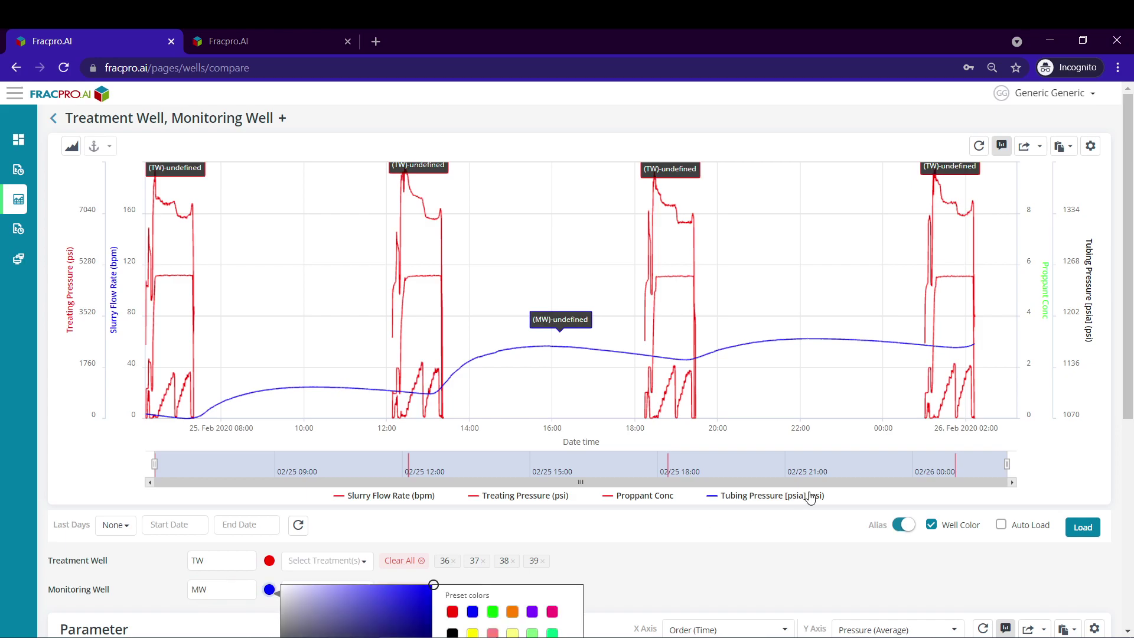
pyautogui.click(810, 523)
# Step: Toggle alias prefixes on and off, leaving chart labels as 36–39 and Monitor
pyautogui.click(903, 525)
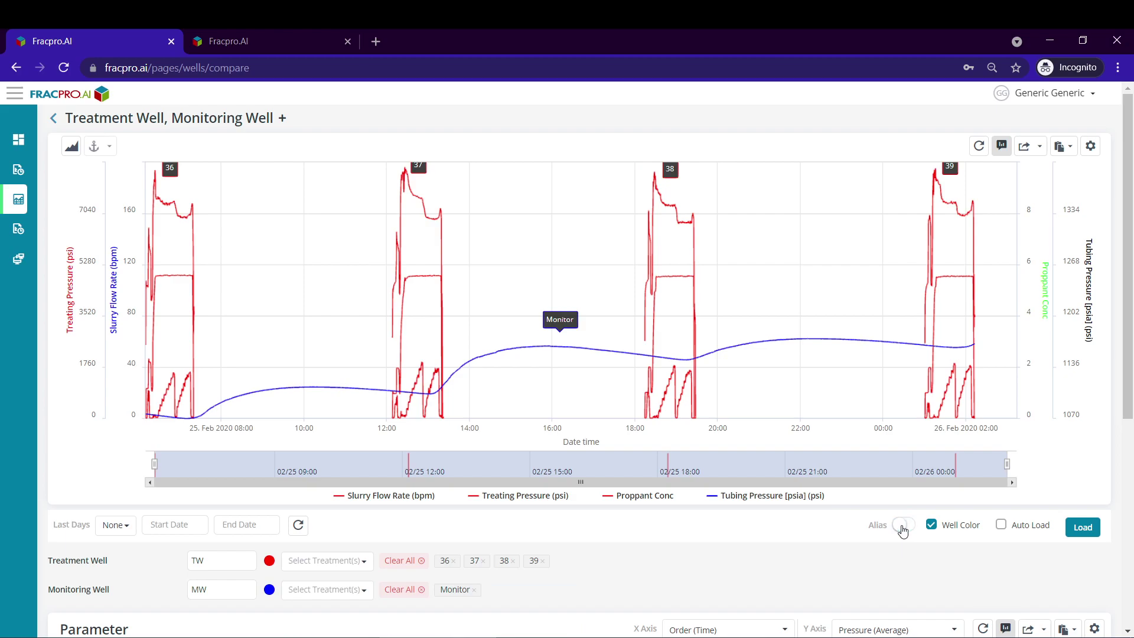
pyautogui.click(903, 525)
pyautogui.scroll(-2, 683, 526)
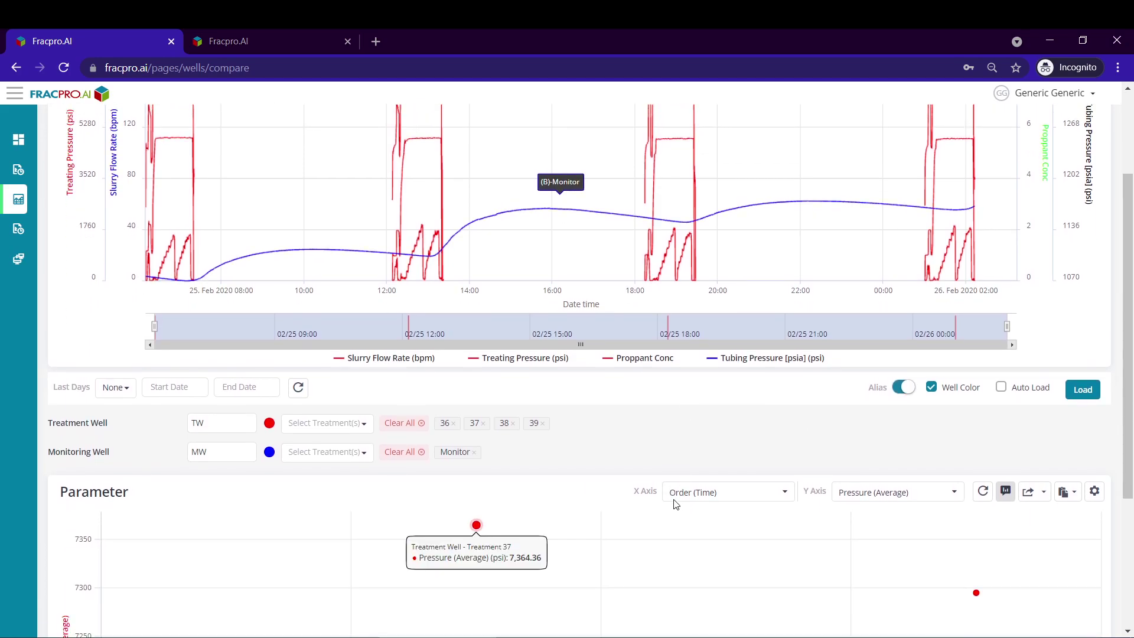
pyautogui.scroll(2, 676, 503)
pyautogui.click(905, 527)
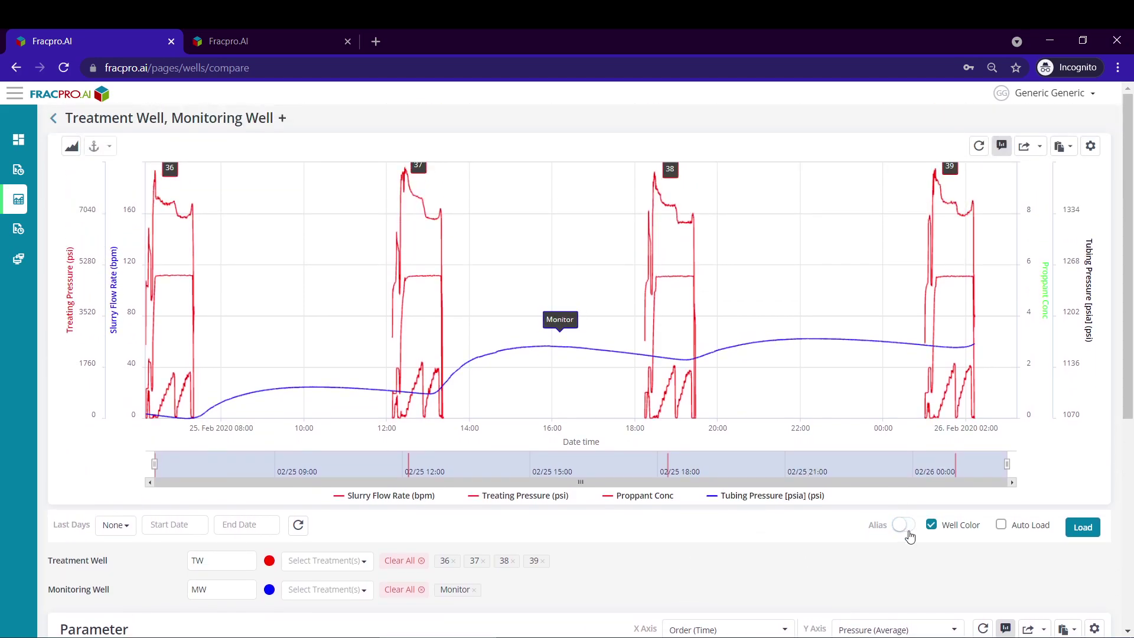
pyautogui.moveTo(565, 350)
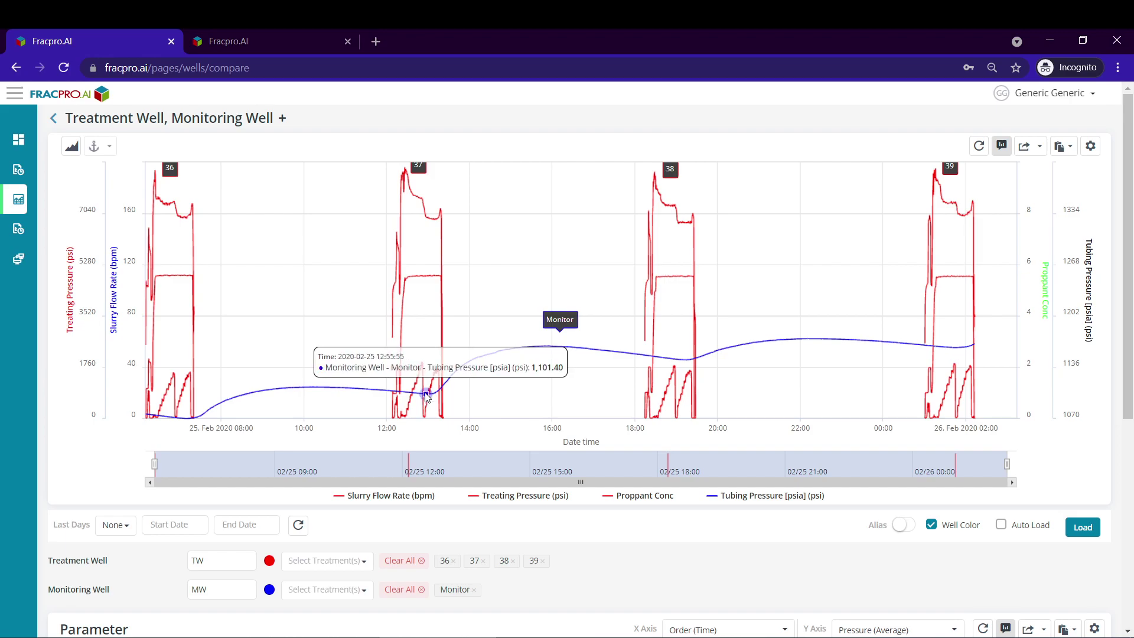
# Step: Remove Pressure (Average) from the Parameter chart's Y-axis parameters
pyautogui.scroll(-1, 488, 341)
pyautogui.scroll(1, 488, 342)
pyautogui.scroll(-5, 490, 340)
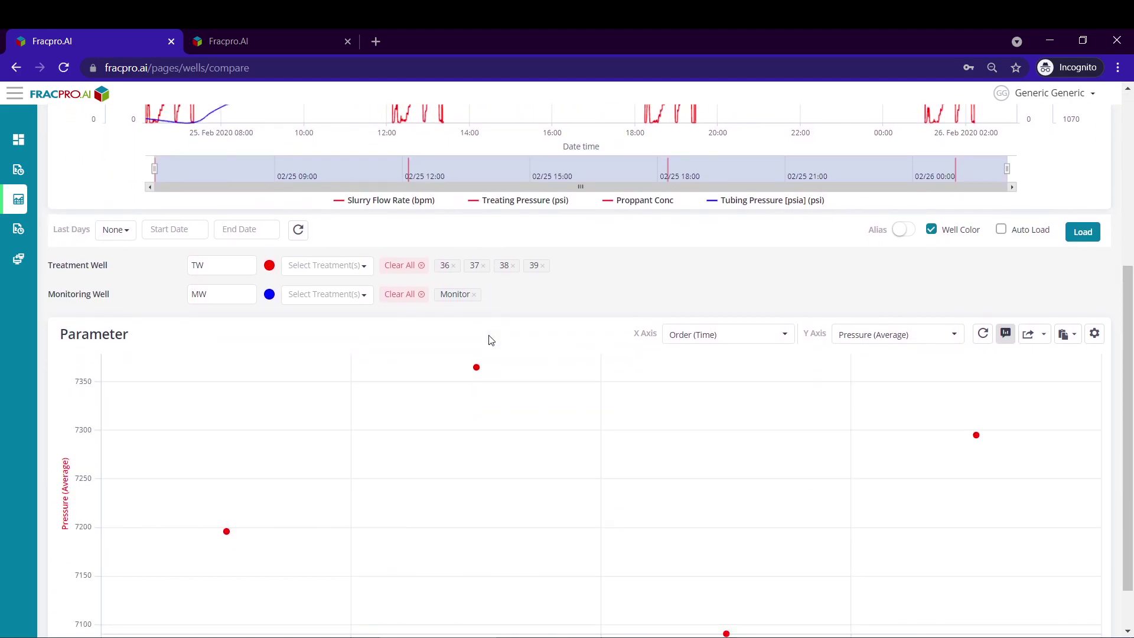
pyautogui.scroll(-1, 488, 342)
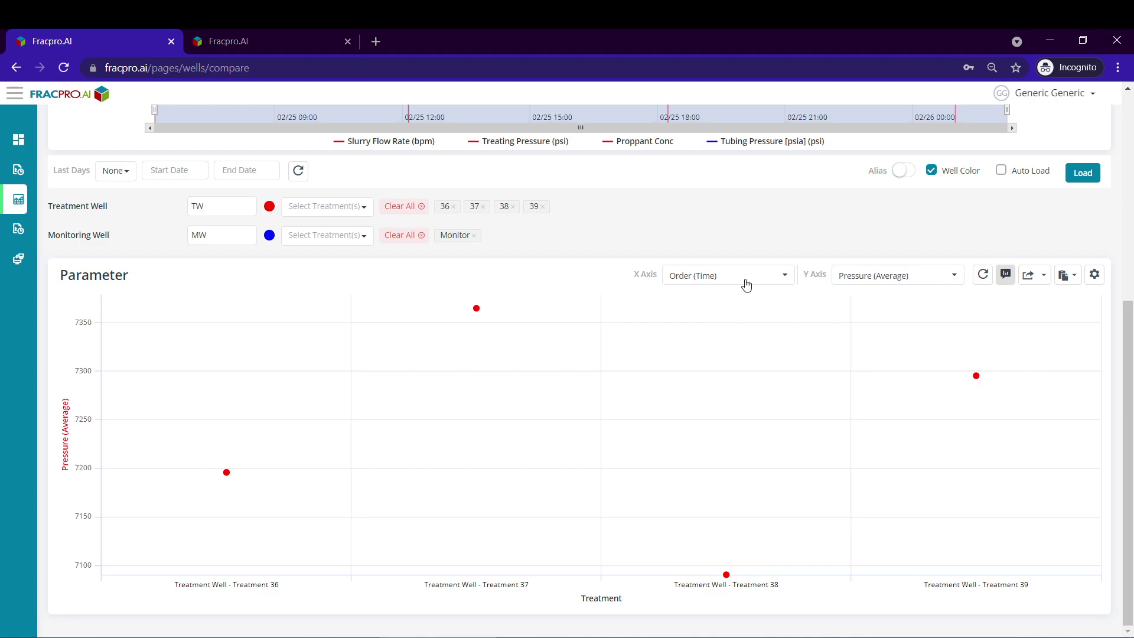
pyautogui.click(854, 278)
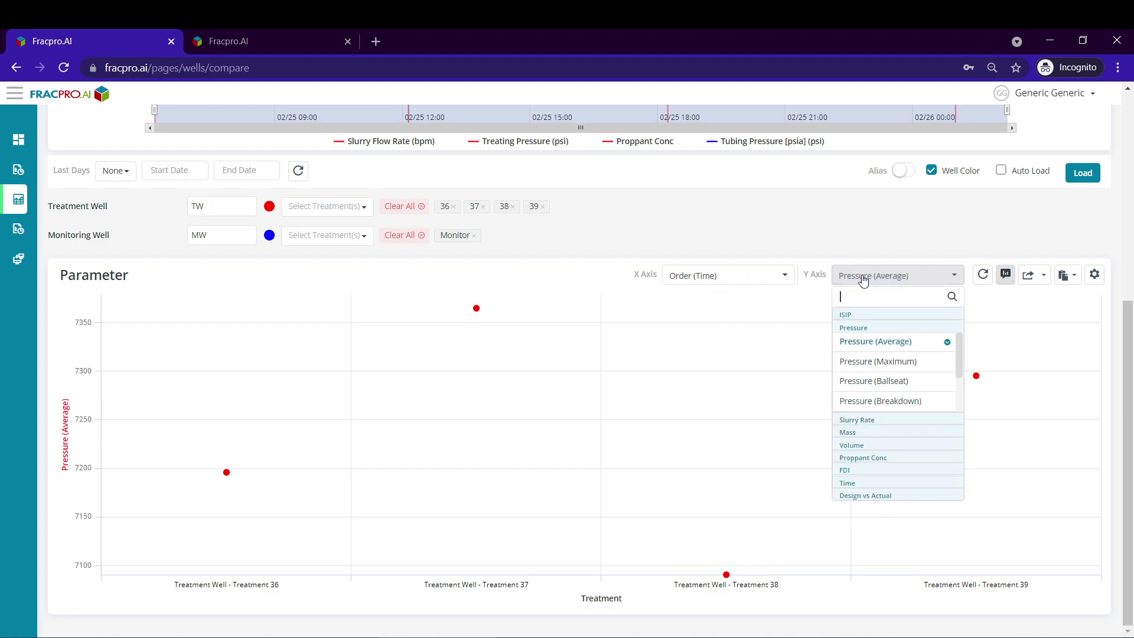
pyautogui.click(866, 337)
pyautogui.click(866, 330)
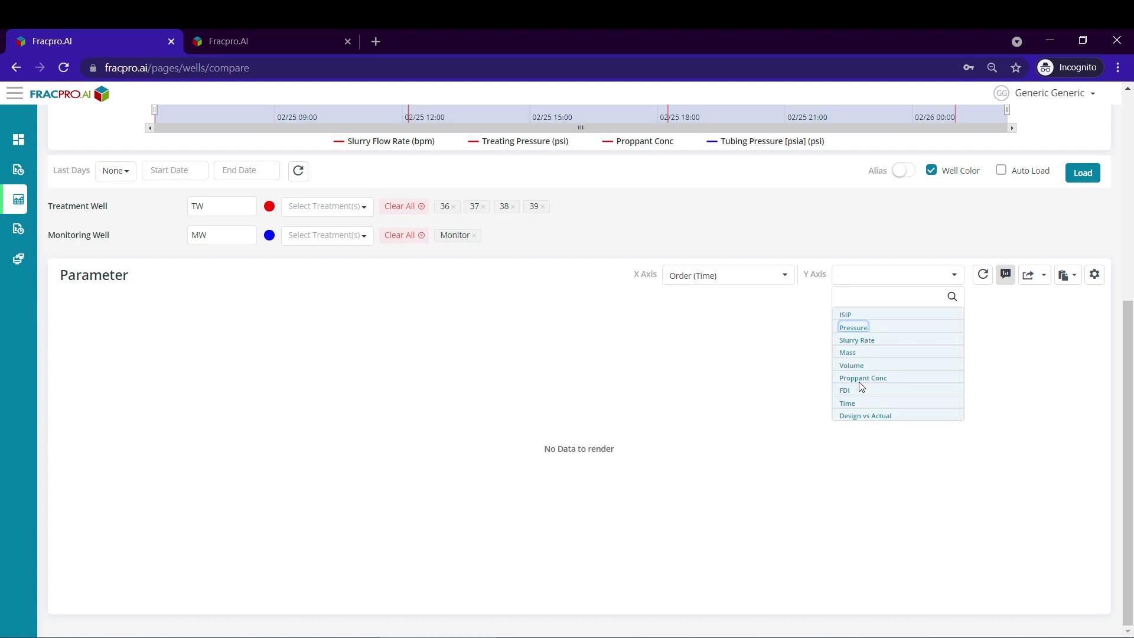
# Step: Plot FDI VFR, %VFR and Net Pressure Gain on the Parameter chart
pyautogui.click(846, 392)
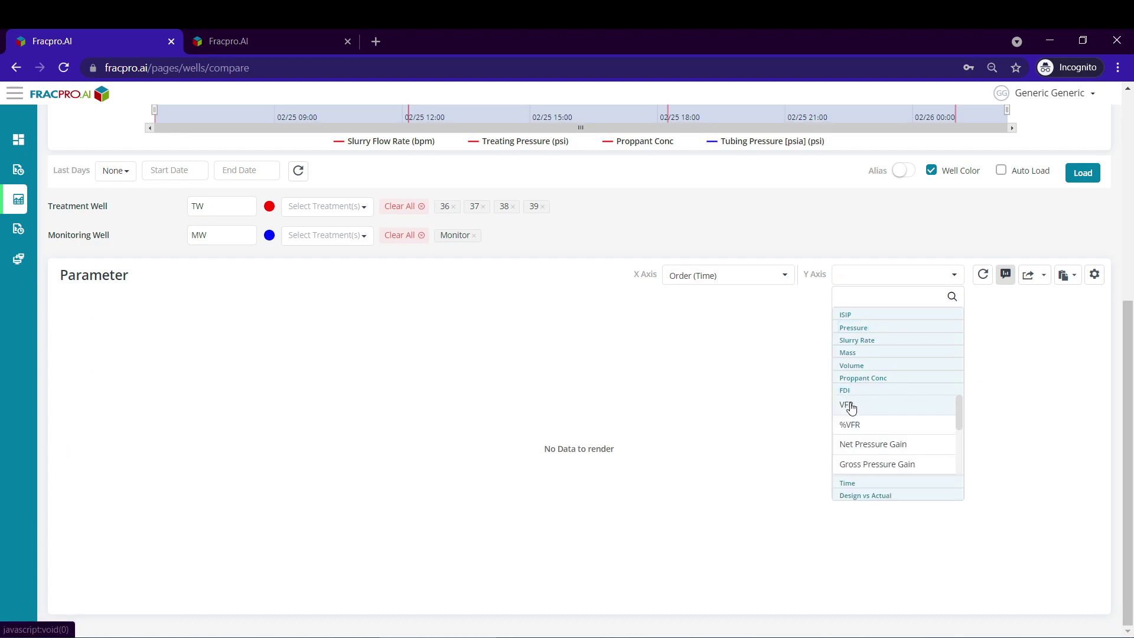
pyautogui.click(851, 407)
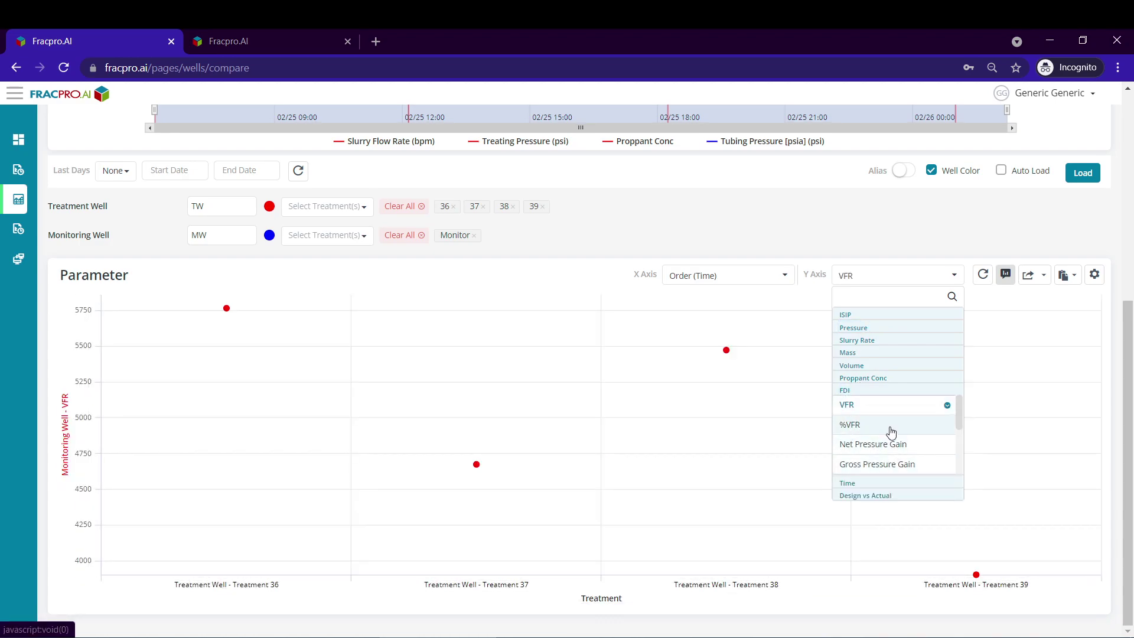
pyautogui.scroll(-3, 897, 446)
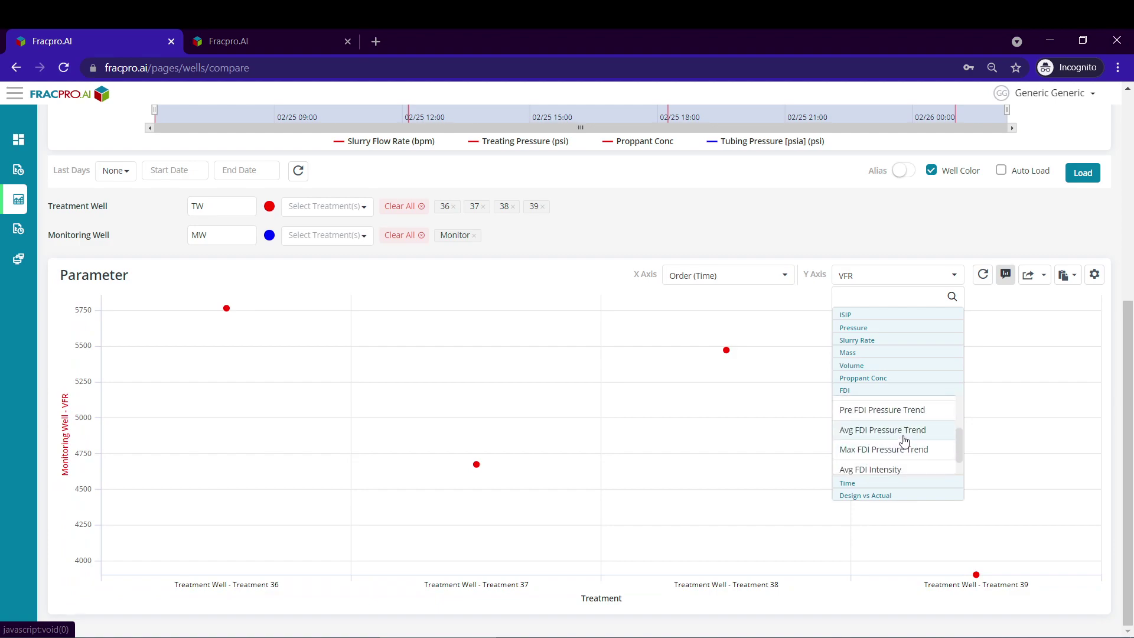
pyautogui.scroll(3, 904, 440)
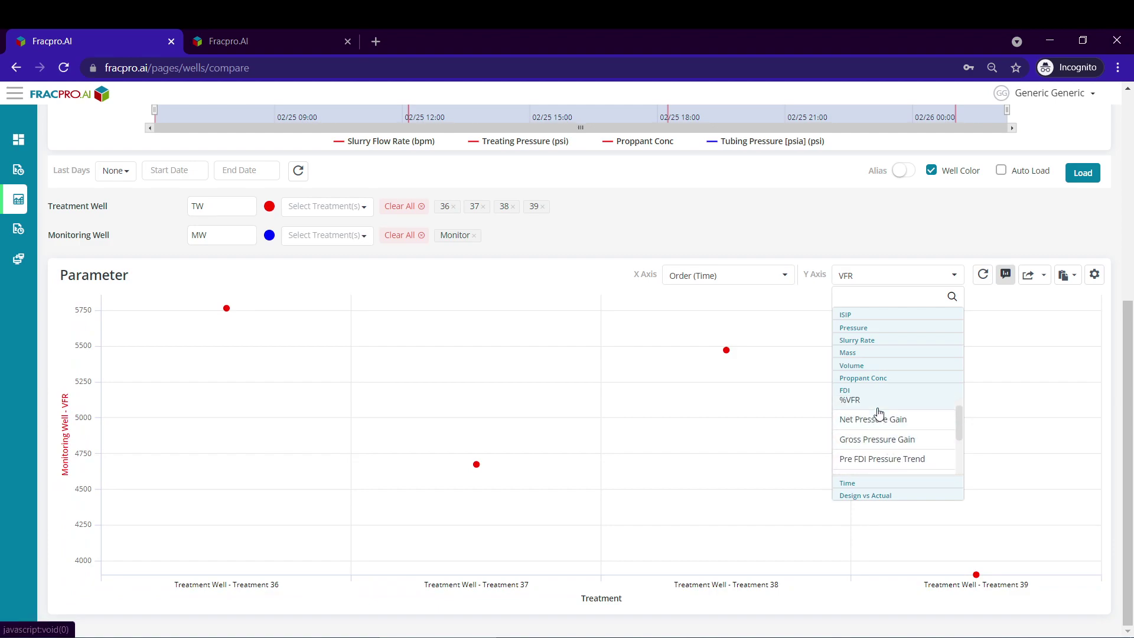
pyautogui.click(878, 405)
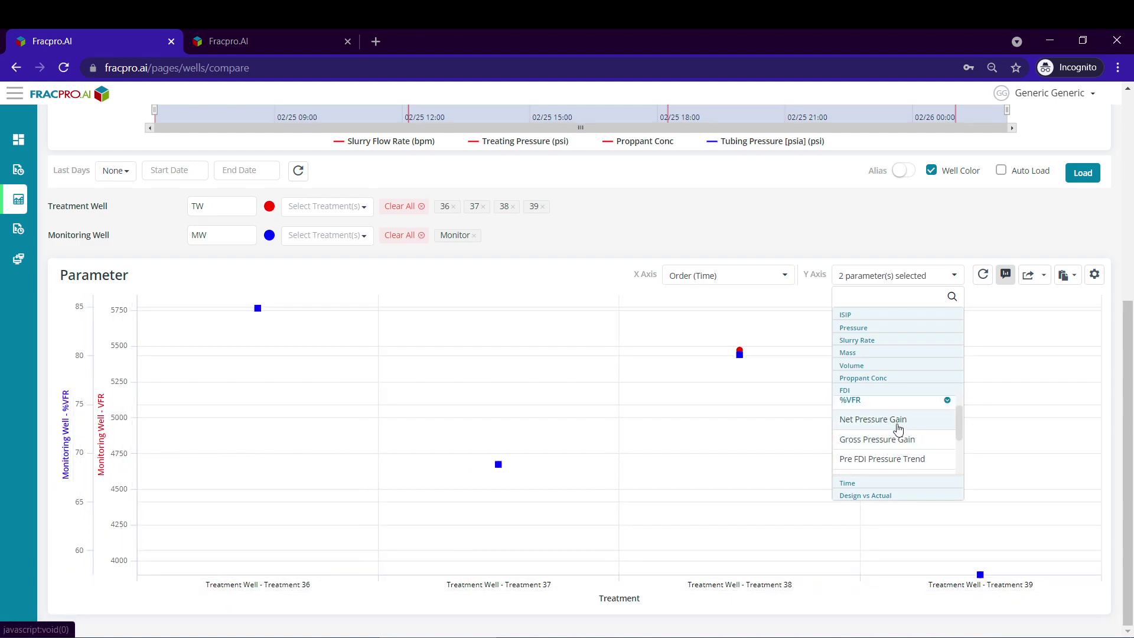
pyautogui.click(899, 420)
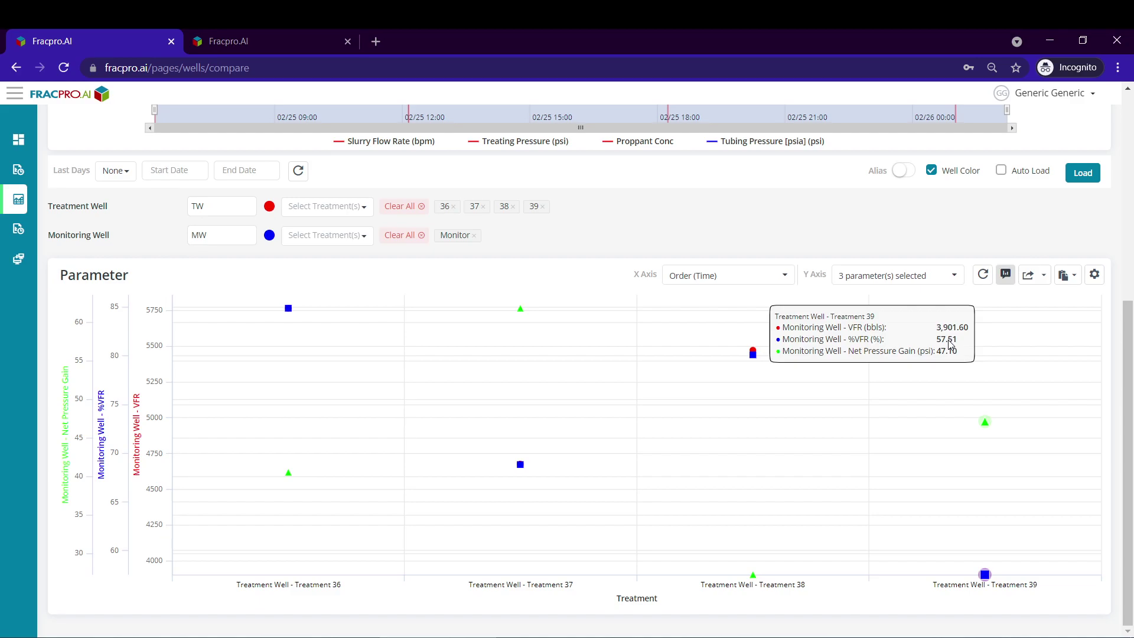
# Step: Review the VFR series shape and minimum settings, leaving them unchanged
pyautogui.click(1094, 275)
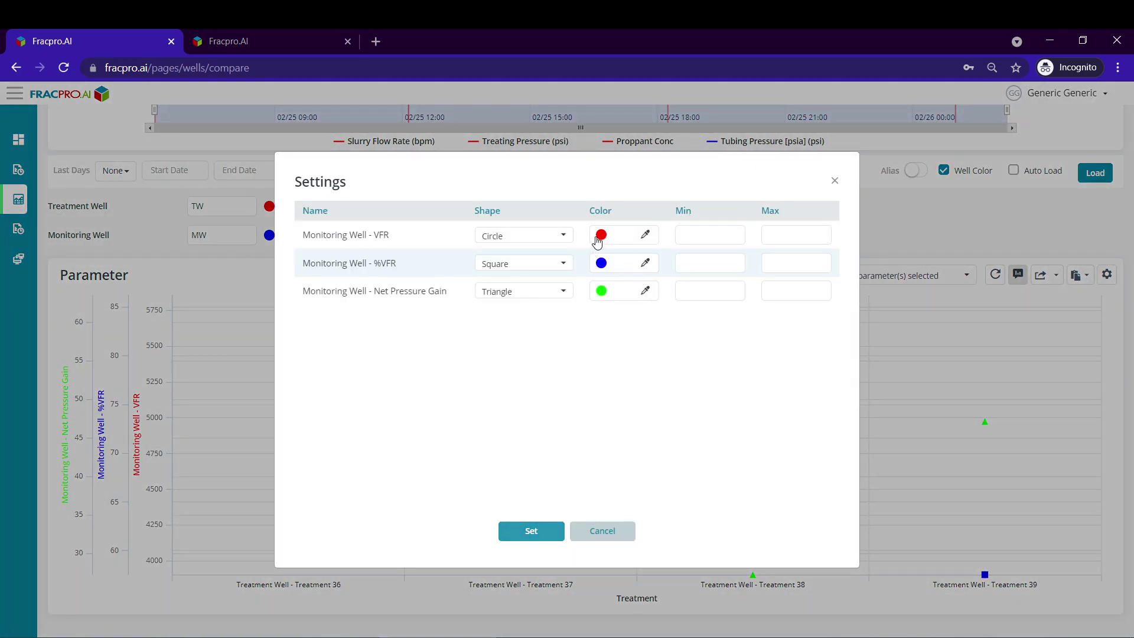
pyautogui.click(556, 239)
pyautogui.click(556, 238)
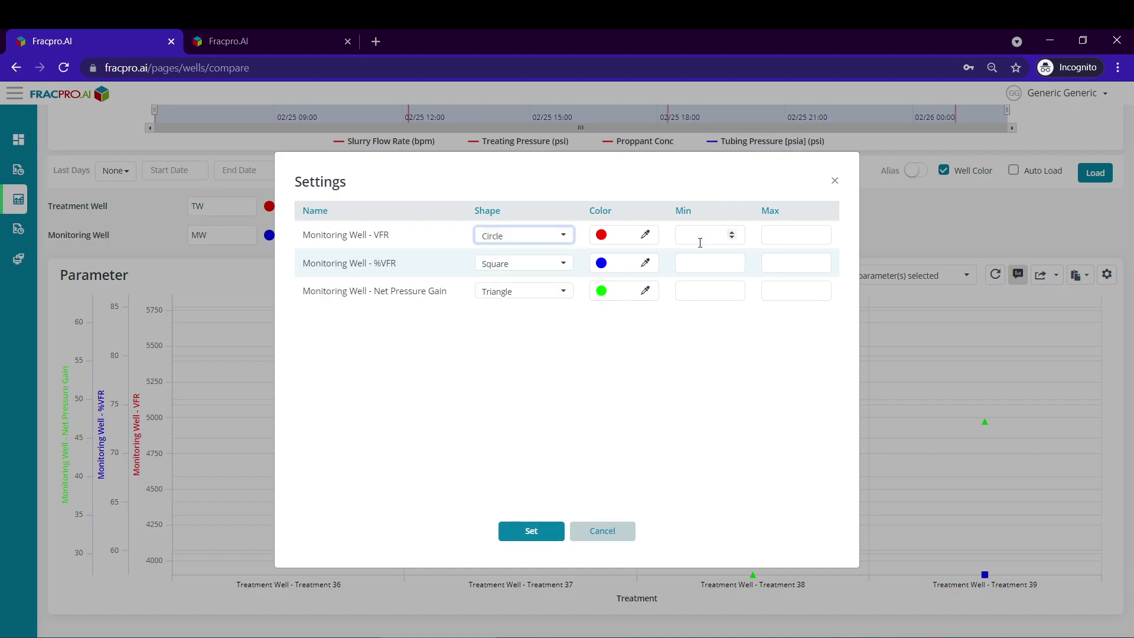
pyautogui.click(709, 234)
pyautogui.click(604, 533)
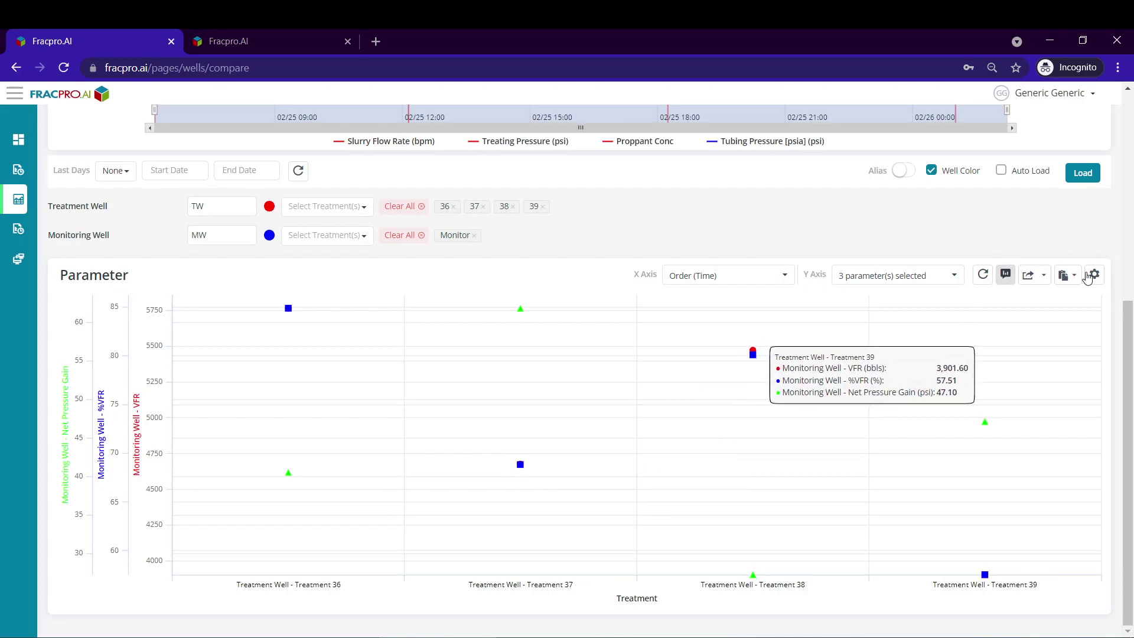
# Step: Export the chart's raw data to a Compare_Multi_Wells text file and check it in Notepad
pyautogui.click(1047, 276)
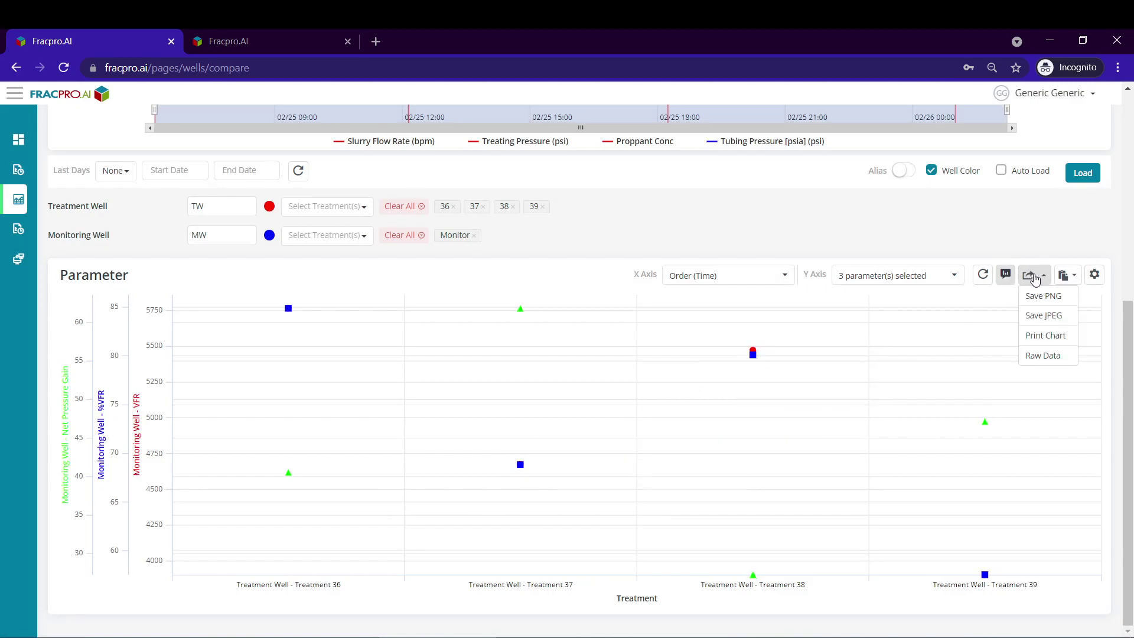
pyautogui.click(1054, 357)
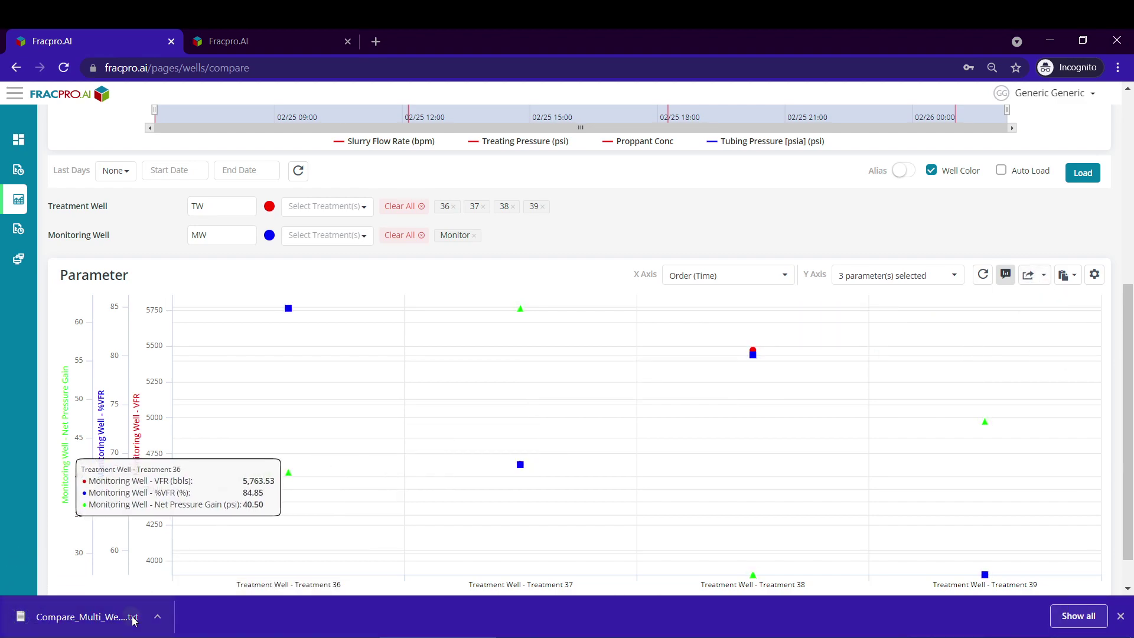
pyautogui.click(134, 616)
pyautogui.doubleClick(282, 82)
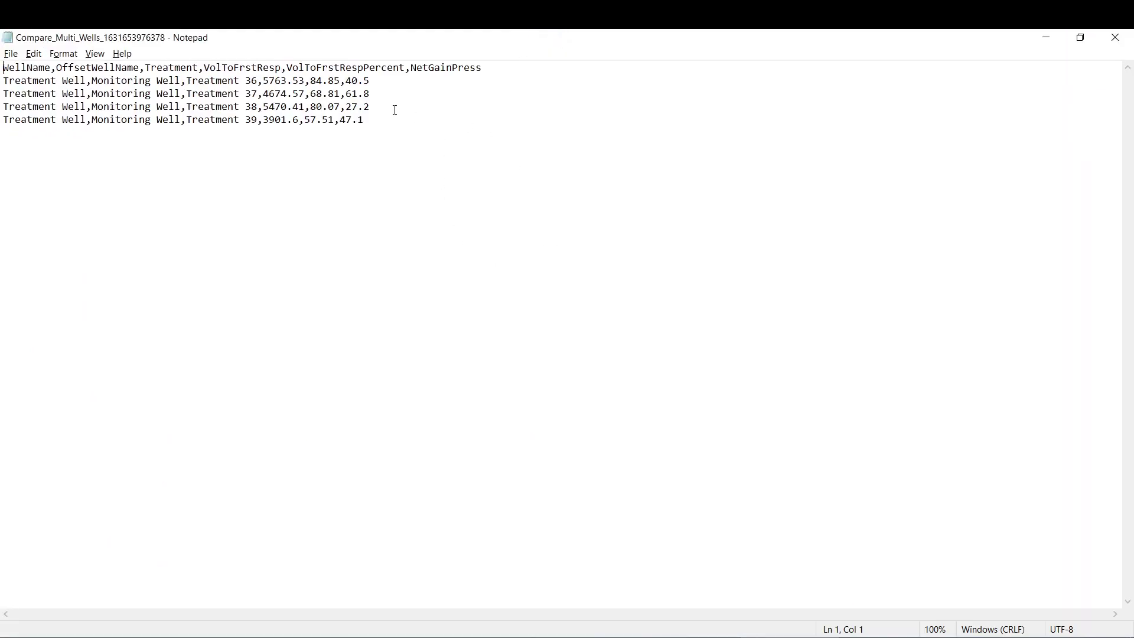
pyautogui.click(1115, 37)
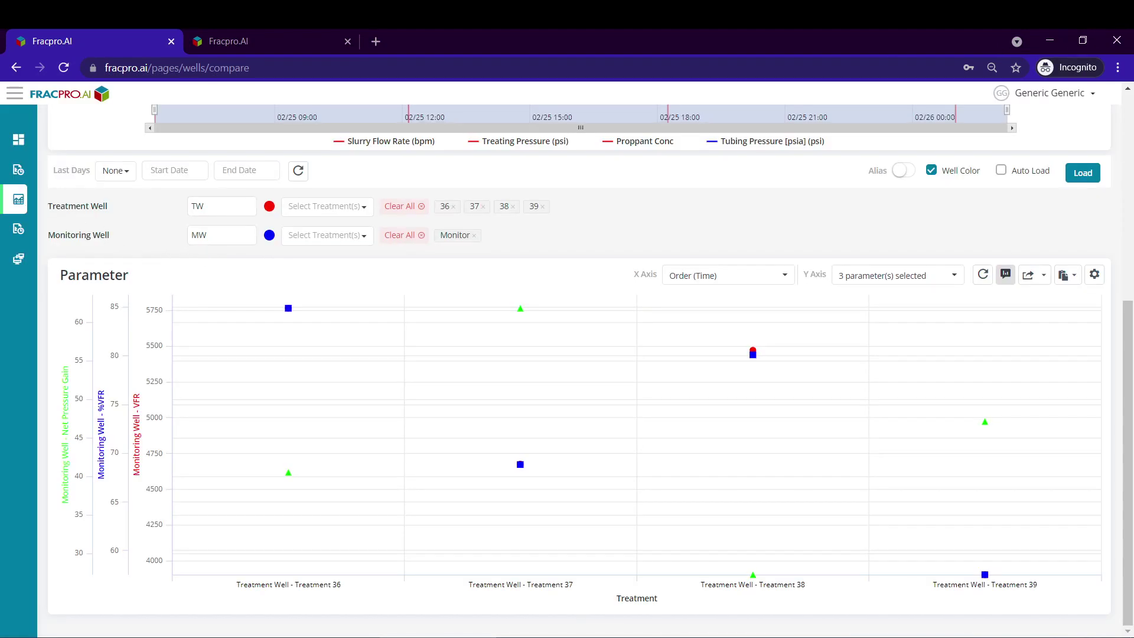
pyautogui.moveTo(223, 311)
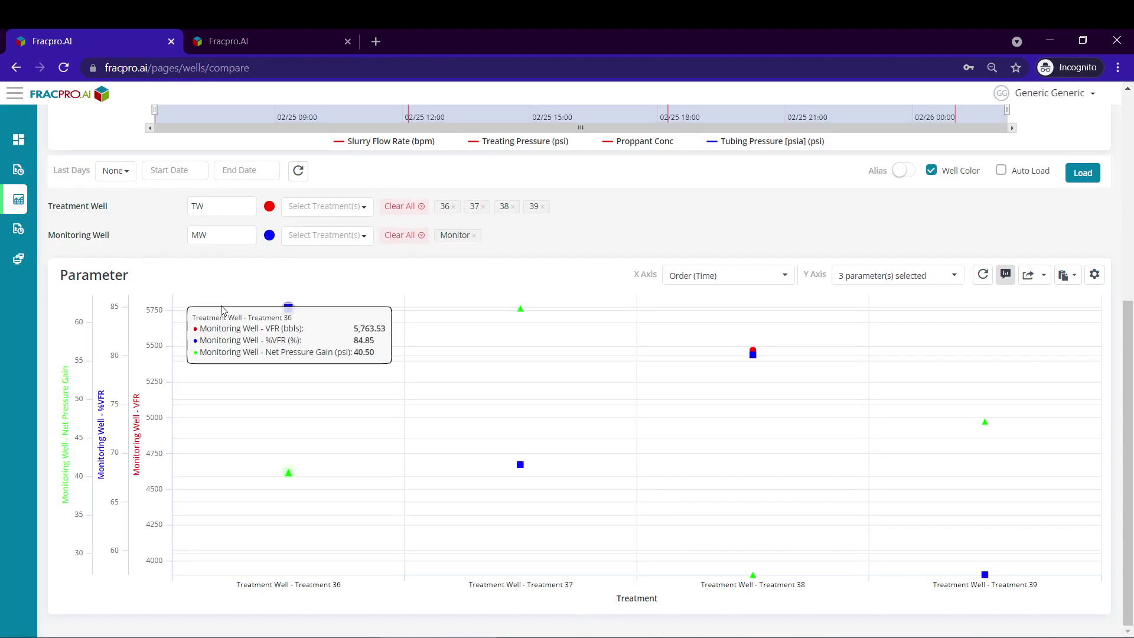